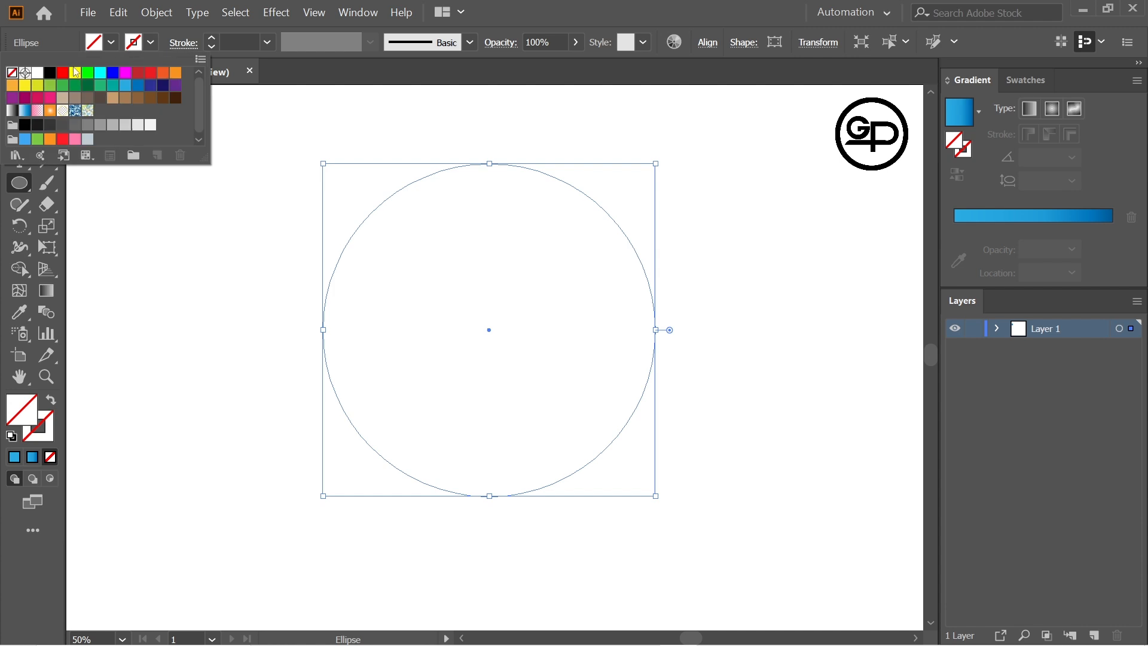
Give the selected large circle a black stroke.
{"action": "left_click", "coordinate": [49, 74]}
{"action": "left_click", "coordinate": [379, 154]}
{"action": "left_click", "coordinate": [462, 140]}
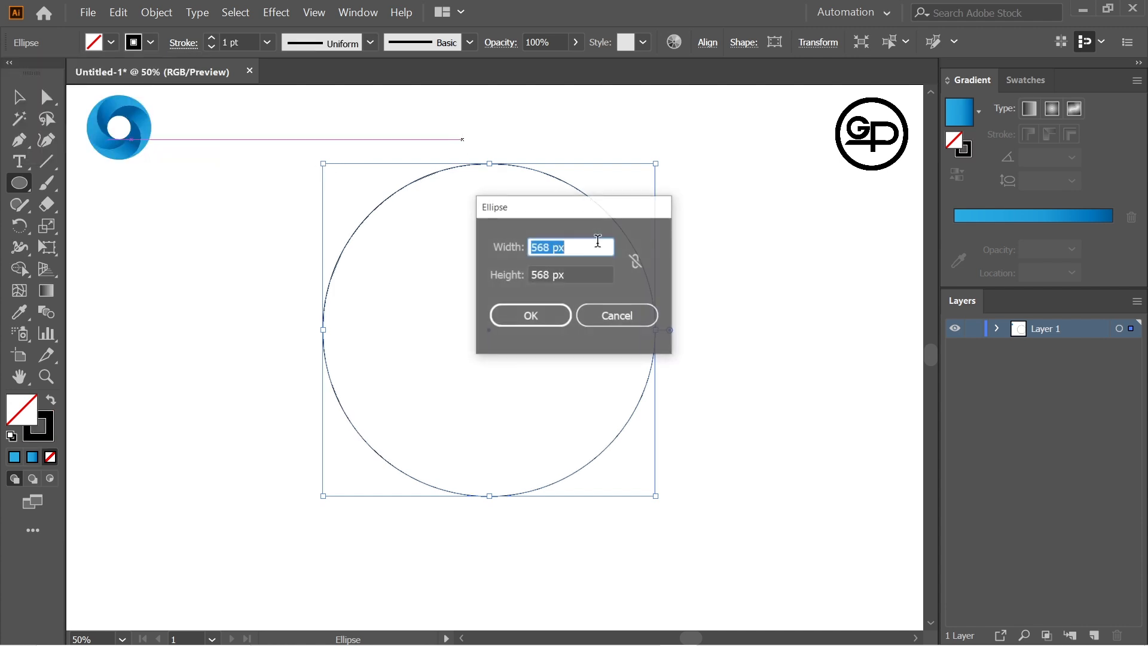
{"action": "left_click", "coordinate": [632, 323]}
{"action": "key", "text": "v"}
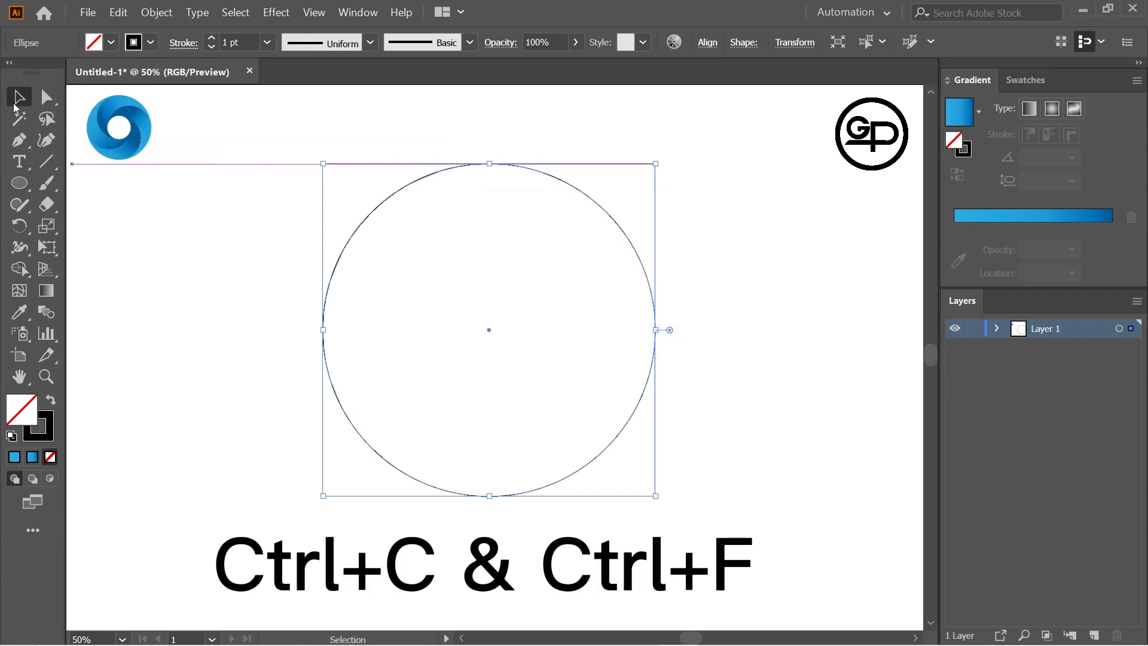
Duplicate the large circle in place and shrink the copy around its centre to a small inner circle.
{"action": "key", "text": "a"}
{"action": "key", "text": "v"}
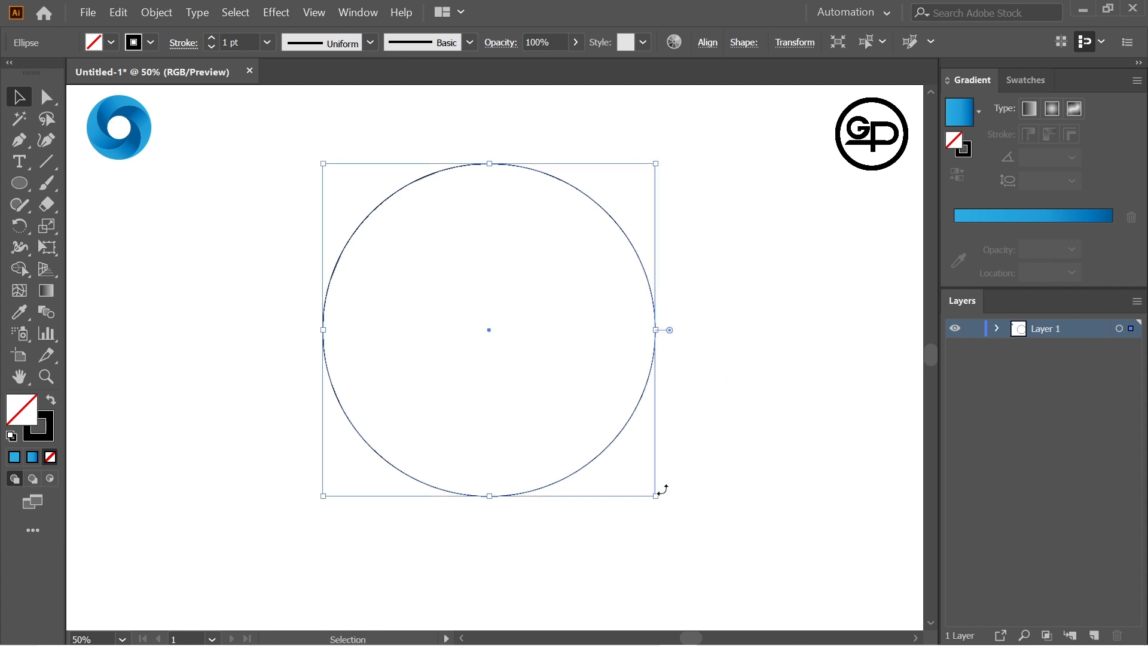
{"action": "left_click_drag", "start_coordinate": [659, 494], "coordinate": [541, 381]}
{"action": "left_click", "coordinate": [486, 190]}
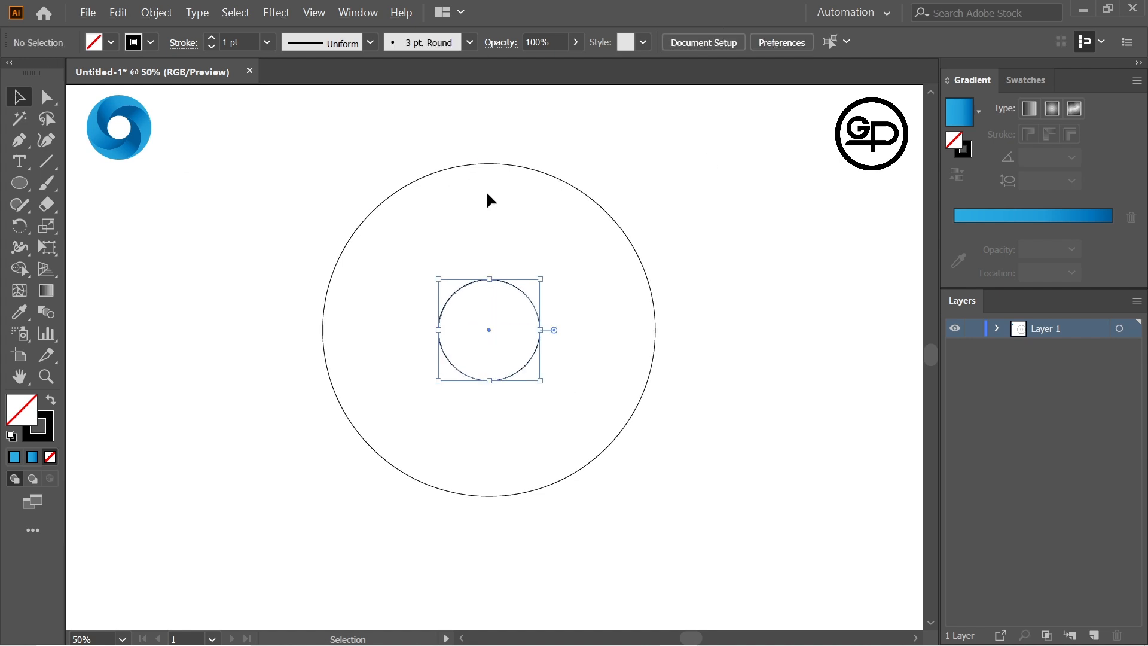
Duplicate the small circle in place and enlarge the copy proportionally to the right until it touches the large circle.
{"action": "left_click", "coordinate": [540, 323], "text": "shift"}
{"action": "key", "text": "ctrl+f"}
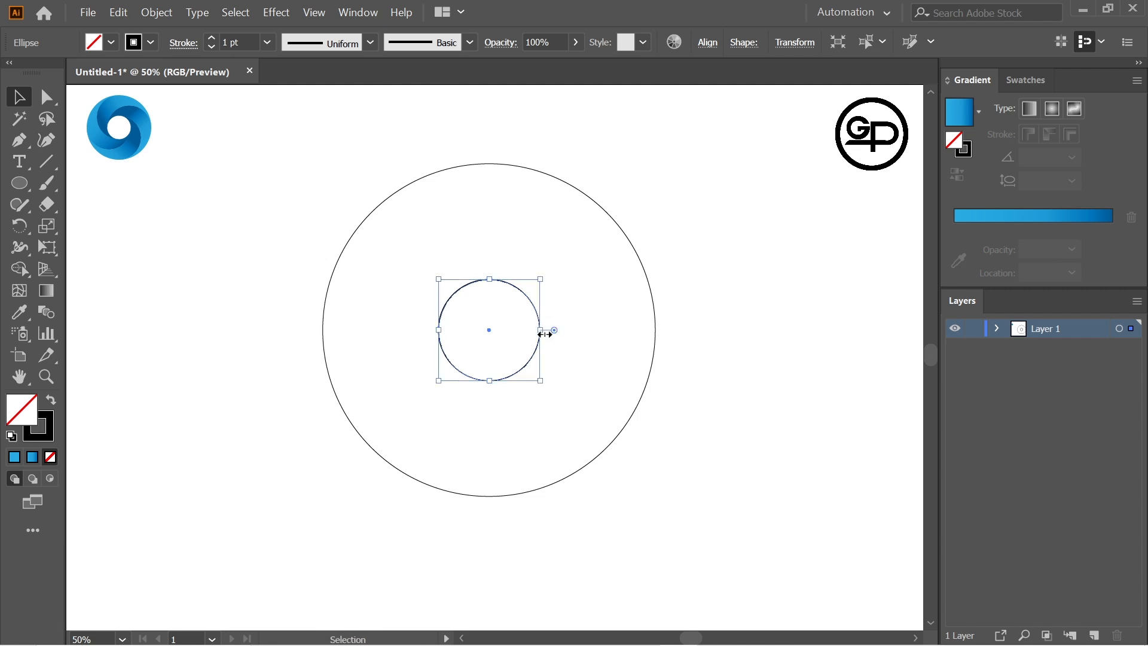
{"action": "left_click_drag", "start_coordinate": [545, 332], "coordinate": [657, 350]}
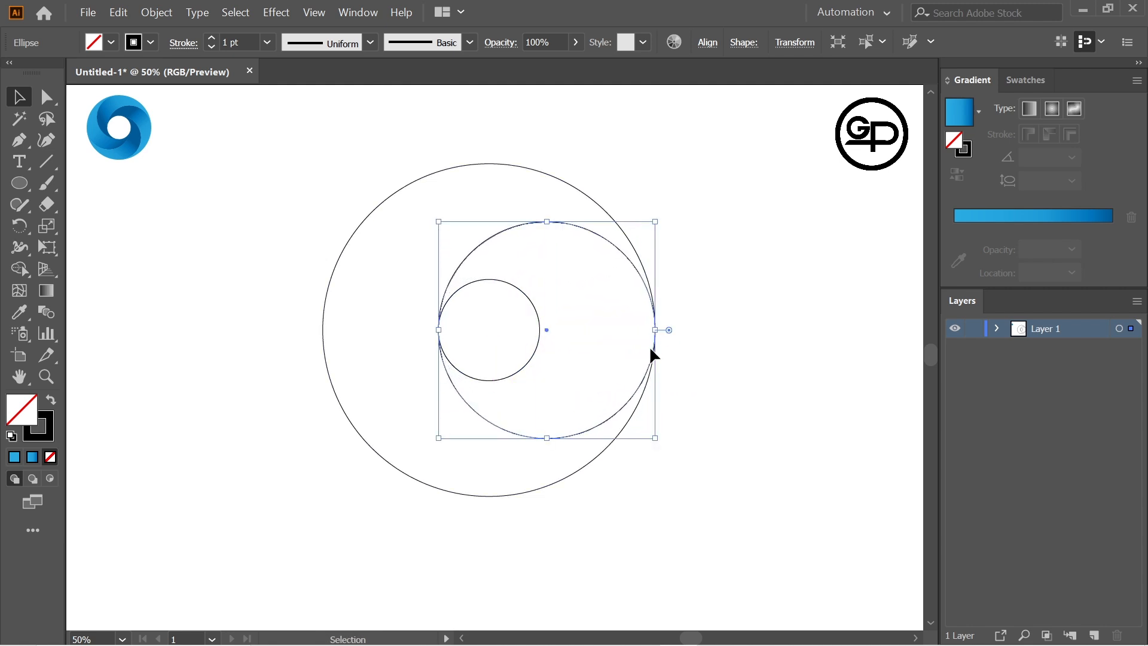
Duplicate the small central circle in place and enlarge the copy proportionally leftward to the large circle's left edge.
{"action": "left_click", "coordinate": [529, 300]}
{"action": "key", "text": "ctrl+c"}
{"action": "key", "text": "ctrl+f"}
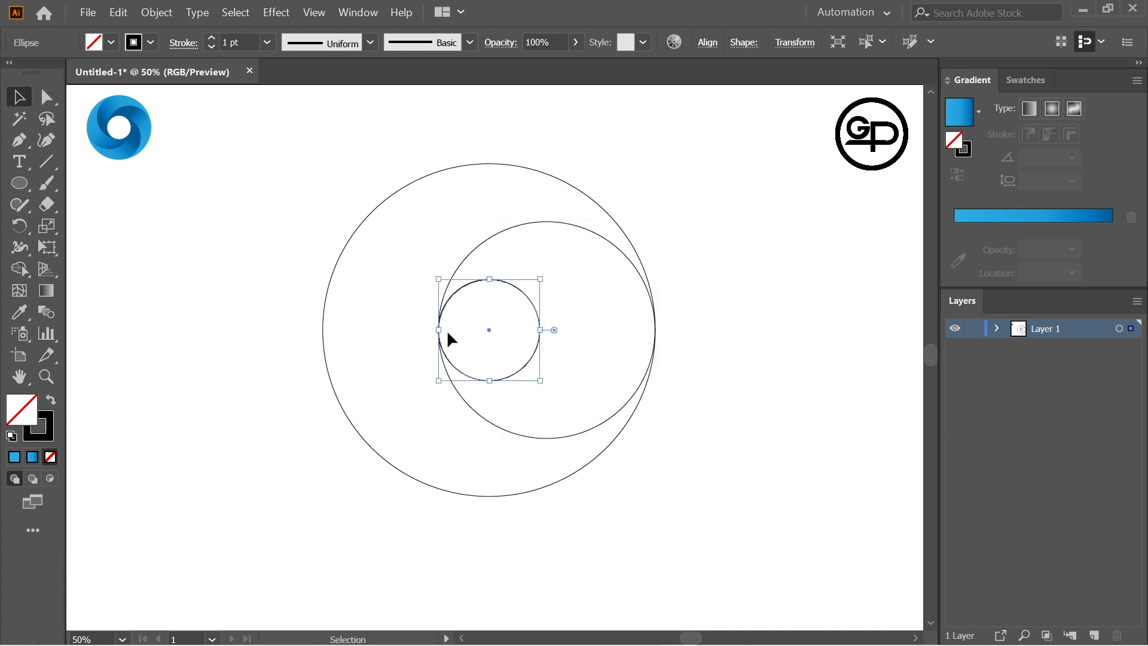
{"action": "left_click_drag", "start_coordinate": [438, 330], "coordinate": [323, 333]}
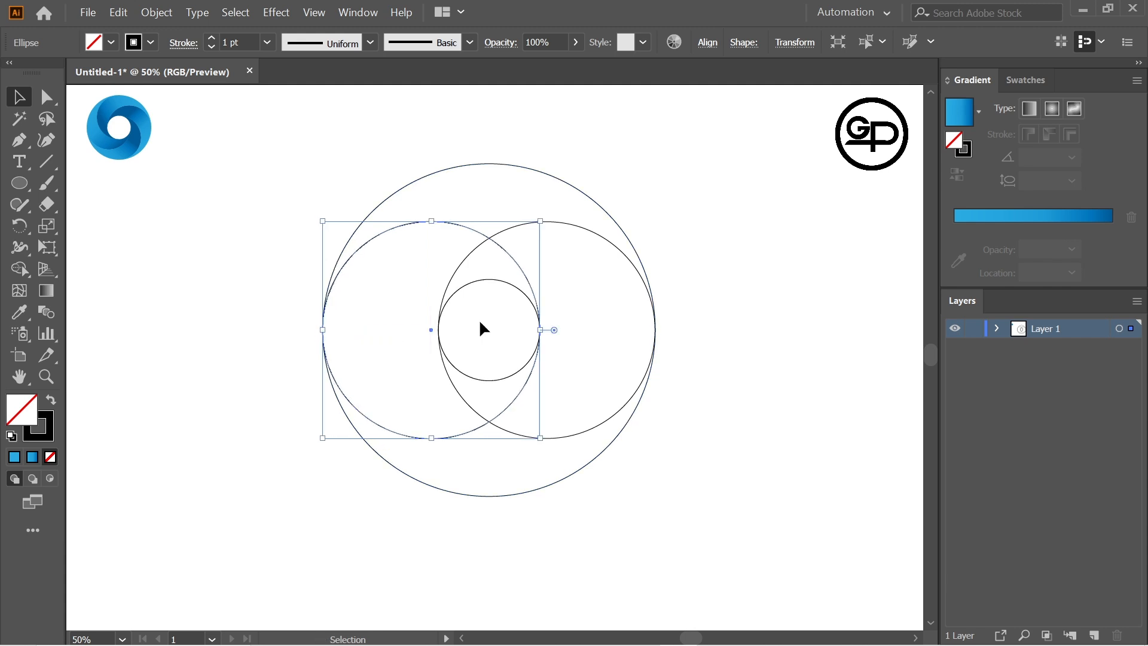
Duplicate the small central circle in place and enlarge the copy proportionally upward to the large circle's top edge.
{"action": "left_click", "coordinate": [509, 283]}
{"action": "key", "text": "ctrl+c"}
{"action": "key", "text": "ctrl+f"}
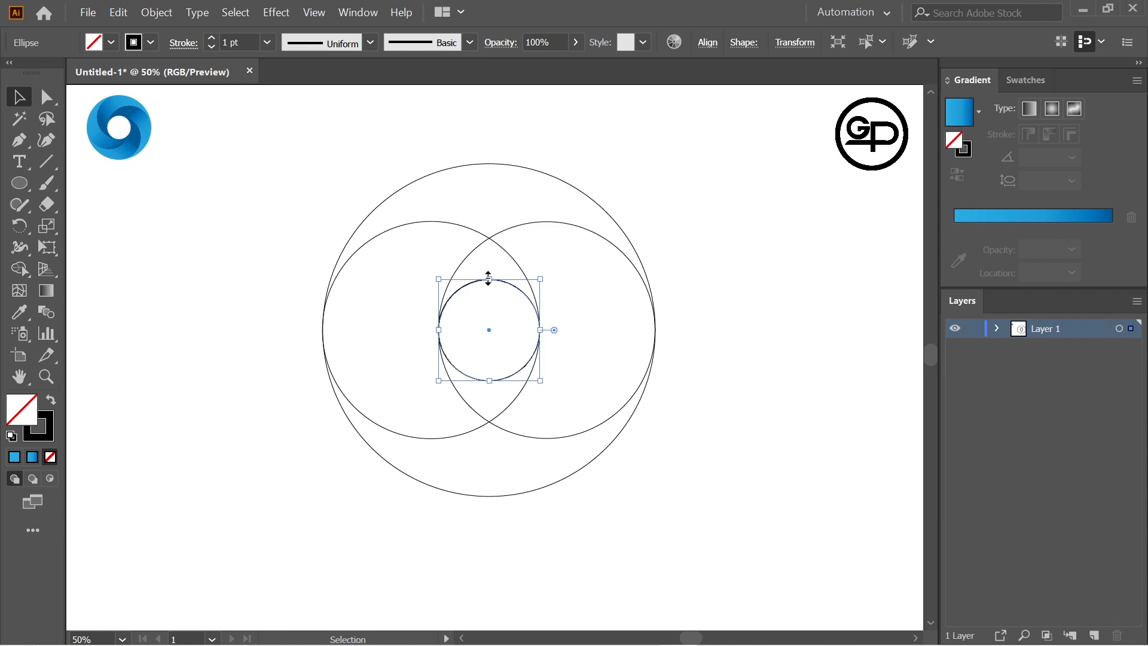
{"action": "left_click_drag", "start_coordinate": [488, 277], "coordinate": [501, 163]}
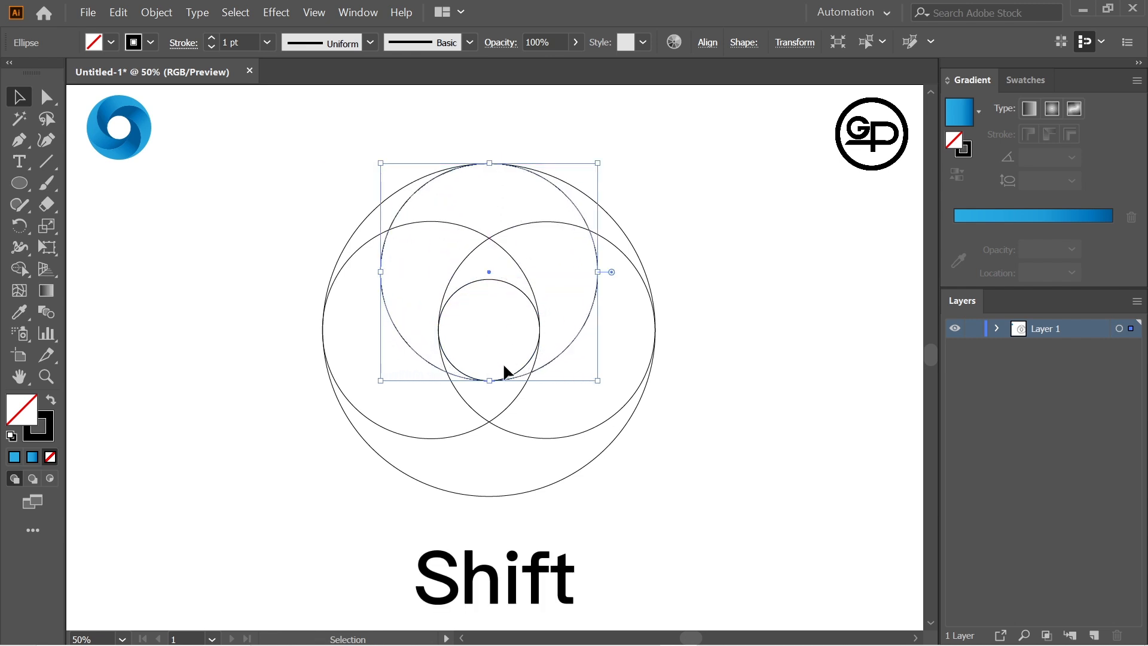
Duplicate the small central circle, enlarge the copy proportionally downward to the large circle's bottom edge, and touch up the left circle's outer edge.
{"action": "left_click", "coordinate": [495, 278]}
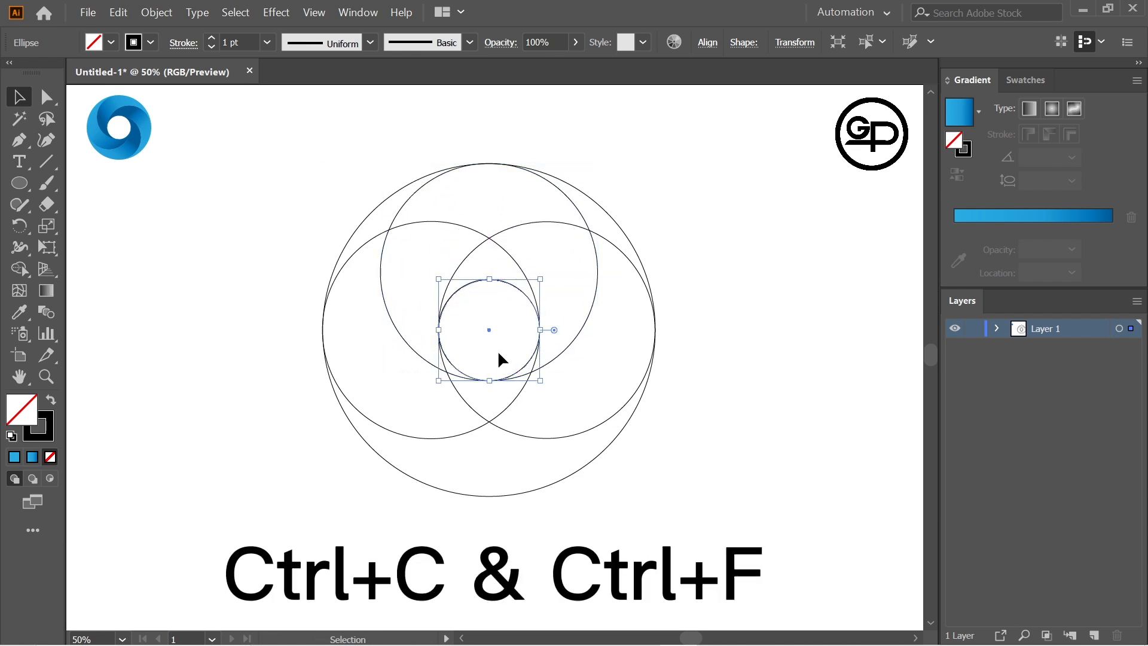
{"action": "key", "text": "ctrl+c"}
{"action": "key", "text": "ctrl+f"}
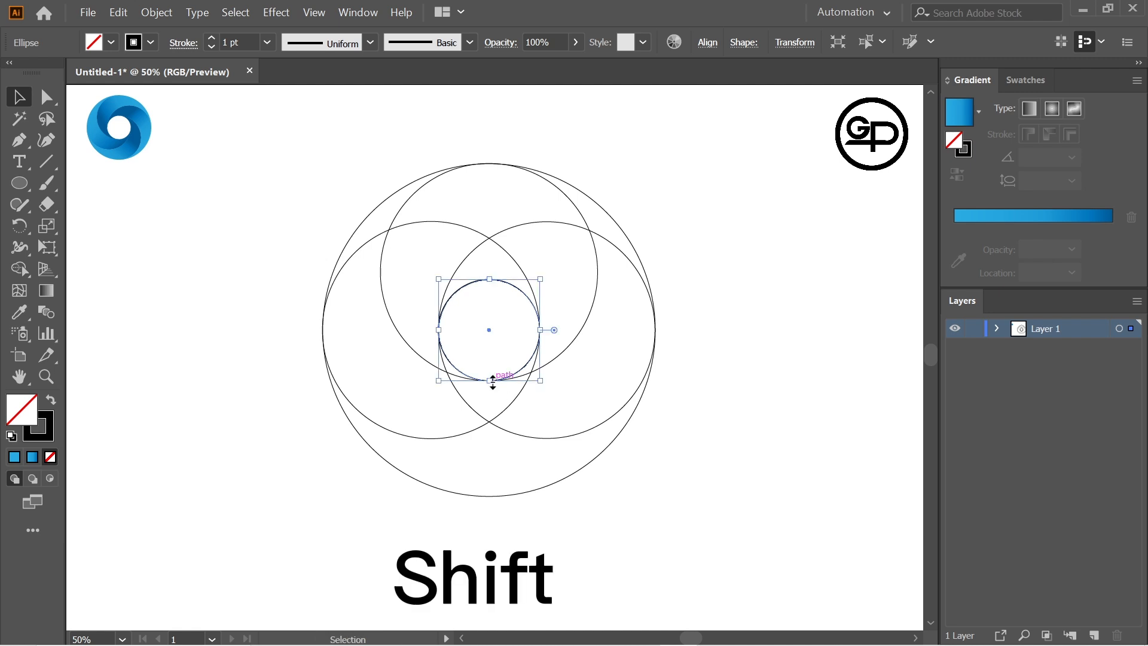
{"action": "left_click_drag", "start_coordinate": [489, 381], "coordinate": [494, 495]}
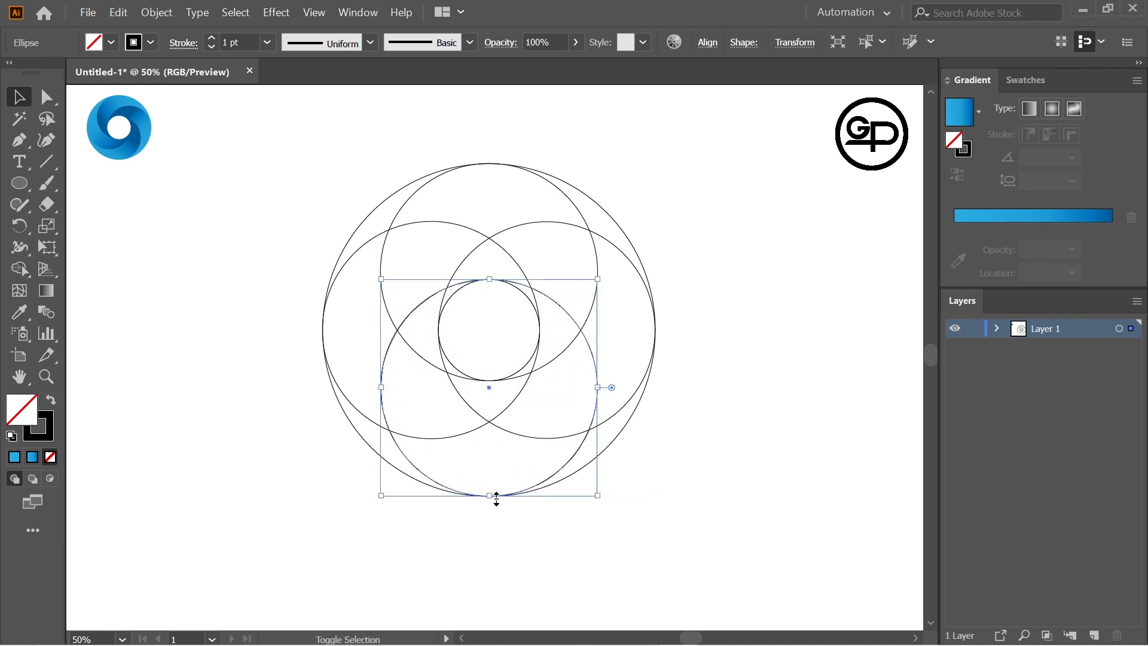
{"action": "left_click", "coordinate": [325, 315]}
{"action": "mouse_move", "coordinate": [322, 334]}
{"action": "left_mouse_down"}
{"action": "mouse_move", "coordinate": [313, 332]}
{"action": "mouse_move", "coordinate": [325, 333]}
{"action": "left_mouse_up"}
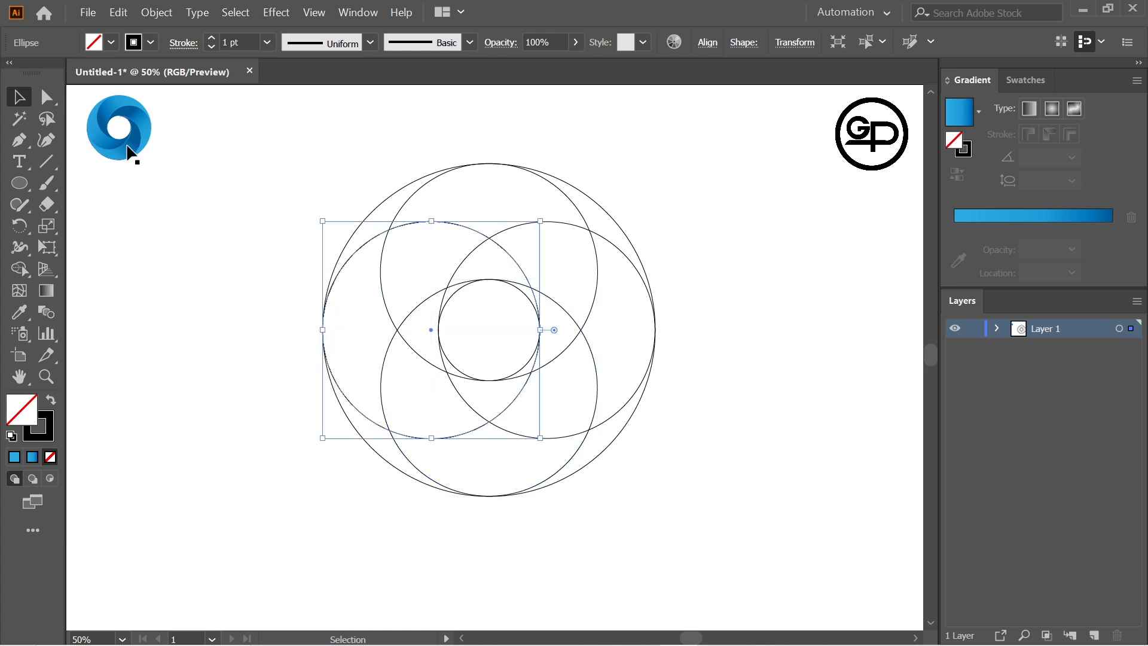
Merge the topmost regions of all the circles with Shape Builder and undo the merge that extends down to the small circle.
{"action": "left_click", "coordinate": [325, 180]}
{"action": "left_click_drag", "start_coordinate": [297, 167], "coordinate": [766, 516]}
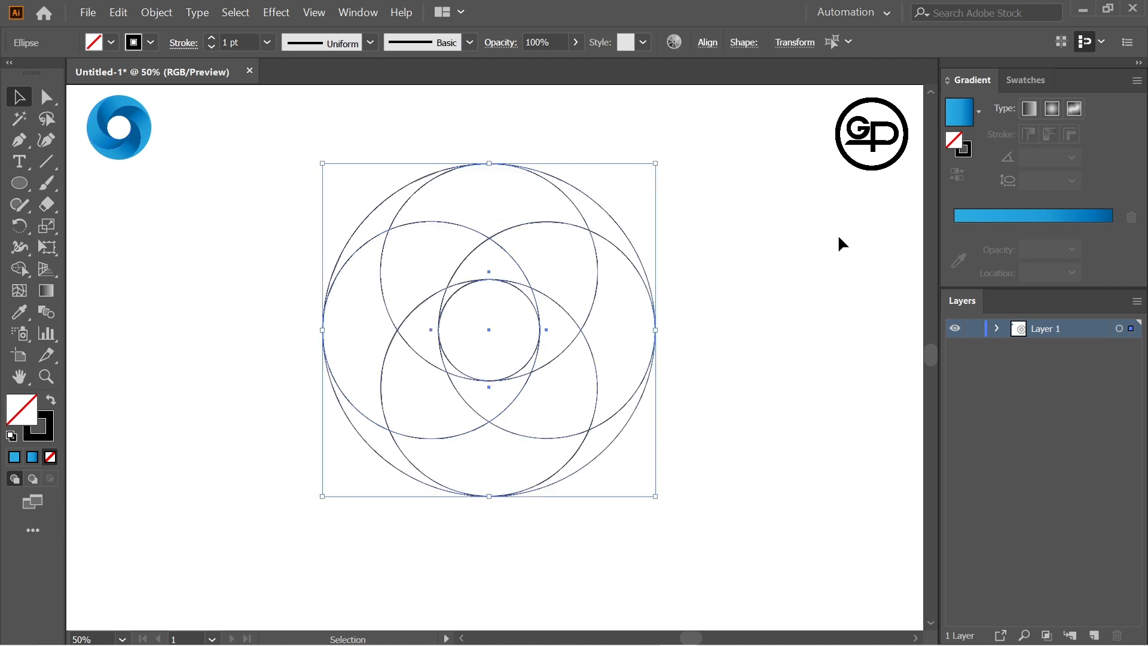
{"action": "left_click", "coordinate": [24, 277]}
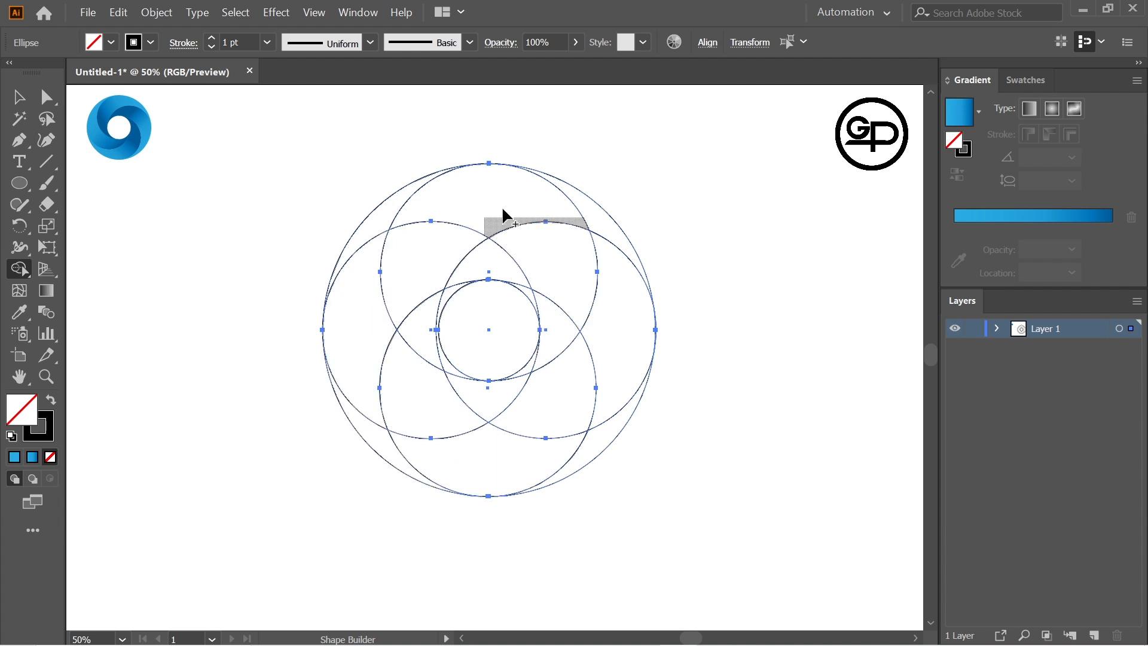
{"action": "mouse_move", "coordinate": [534, 193]}
{"action": "left_mouse_down"}
{"action": "mouse_move", "coordinate": [590, 219]}
{"action": "mouse_move", "coordinate": [530, 201]}
{"action": "mouse_move", "coordinate": [448, 200]}
{"action": "mouse_move", "coordinate": [421, 237]}
{"action": "mouse_move", "coordinate": [410, 289]}
{"action": "mouse_move", "coordinate": [433, 333]}
{"action": "left_mouse_up"}
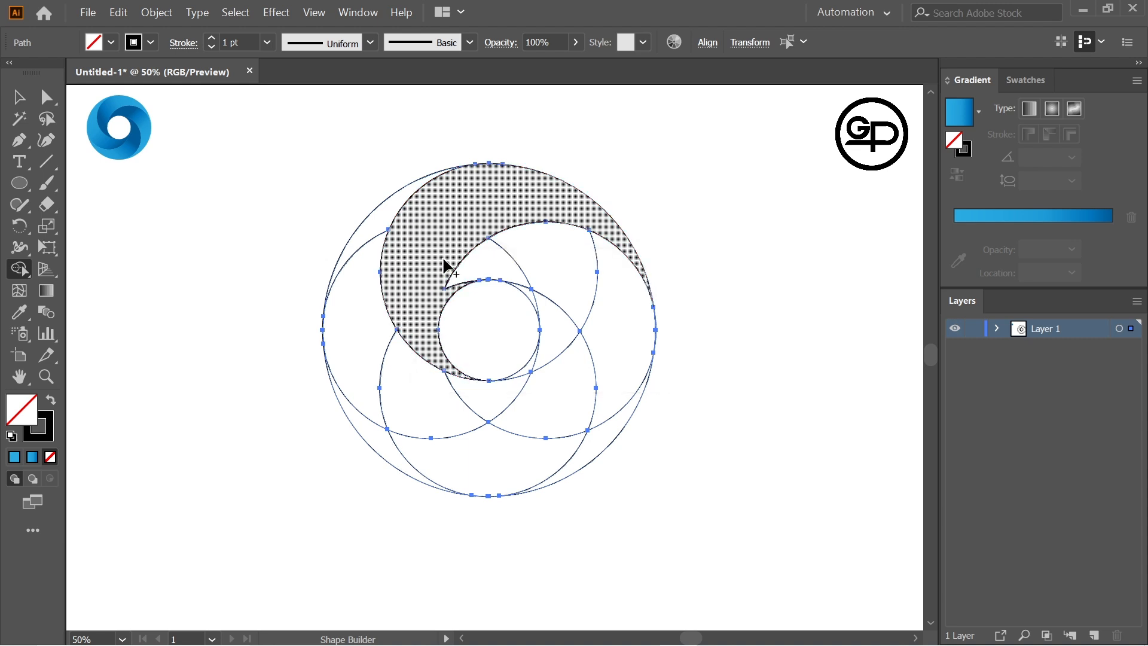
{"action": "key", "text": "ctrl+z"}
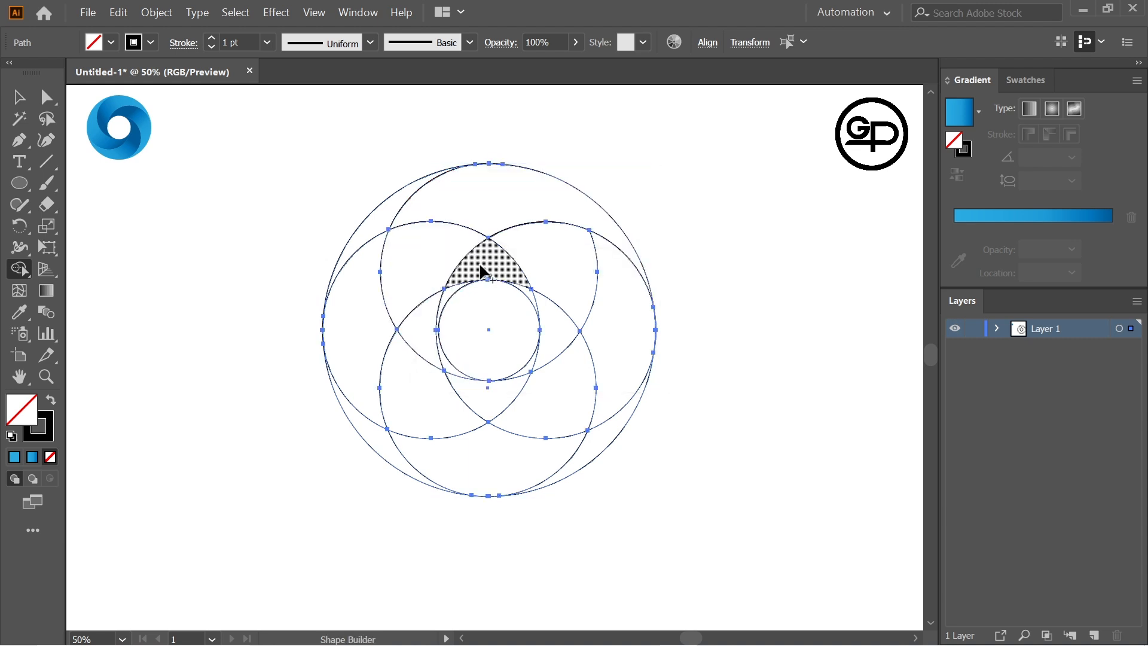
Stretch the small central circle's left edge slightly so it meets the left side of the right-hand circle.
{"action": "left_click", "coordinate": [17, 97]}
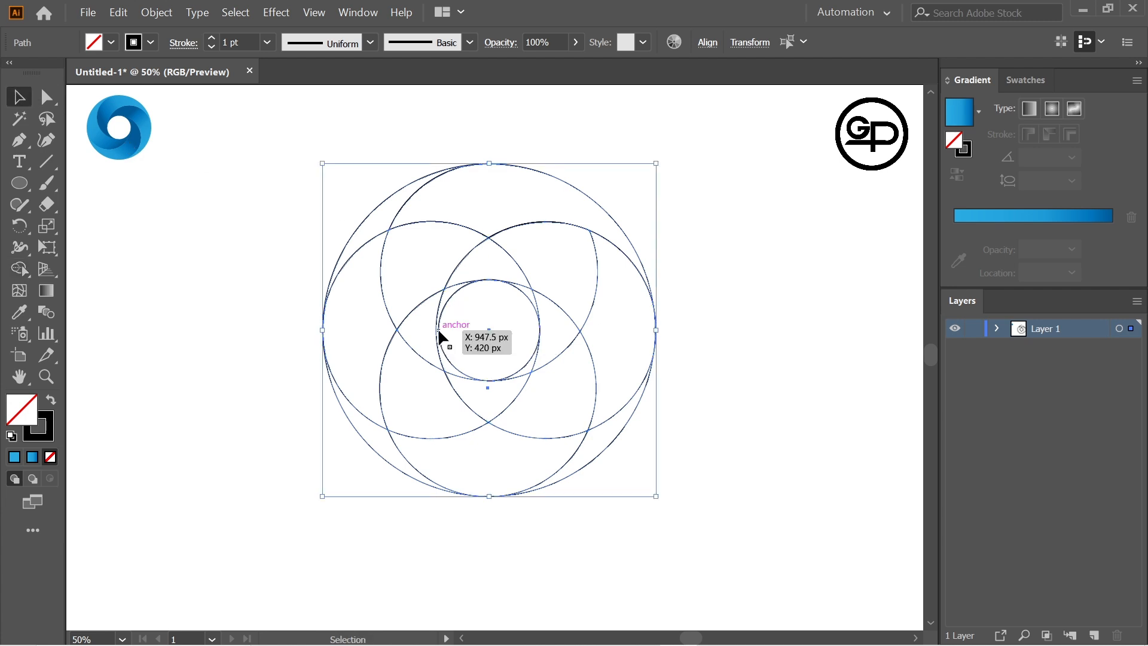
{"action": "left_click", "coordinate": [897, 385]}
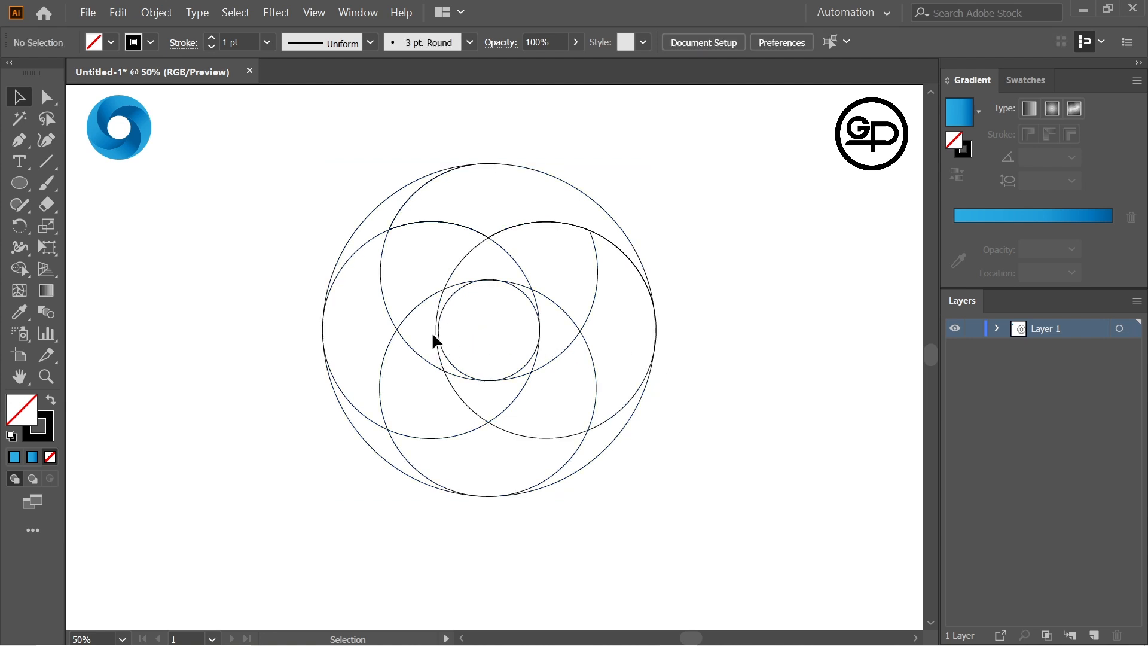
{"action": "left_click", "coordinate": [452, 361]}
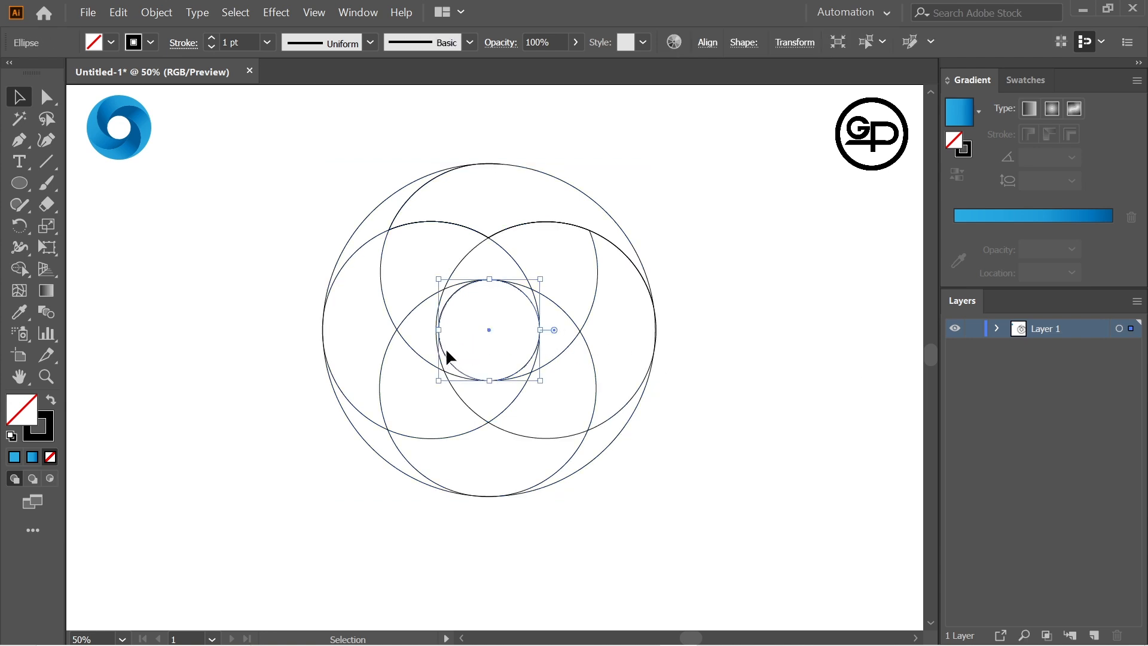
{"action": "left_click_drag", "start_coordinate": [437, 333], "coordinate": [436, 333]}
{"action": "left_click", "coordinate": [724, 349]}
Select all the circles and merge the upper regions into one curved blade around the small circle with Shape Builder.
{"action": "left_click_drag", "start_coordinate": [302, 149], "coordinate": [675, 467]}
{"action": "left_click", "coordinate": [23, 269]}
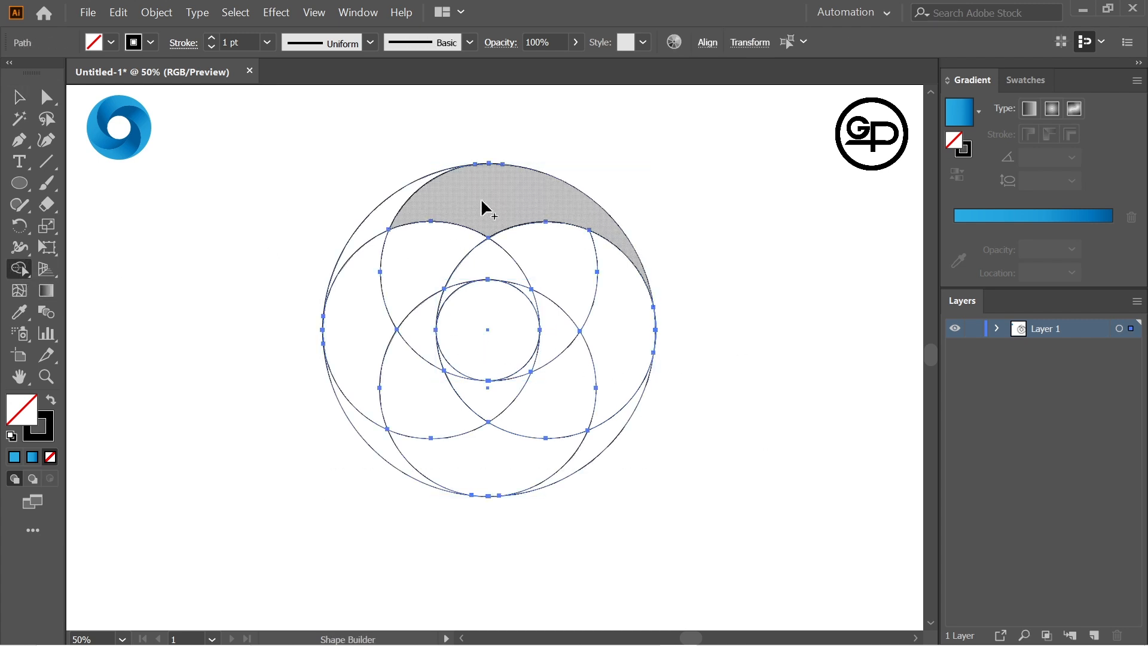
{"action": "mouse_move", "coordinate": [482, 174]}
{"action": "left_mouse_down"}
{"action": "mouse_move", "coordinate": [450, 221]}
{"action": "mouse_move", "coordinate": [425, 263]}
{"action": "mouse_move", "coordinate": [415, 297]}
{"action": "mouse_move", "coordinate": [441, 363]}
{"action": "left_mouse_up"}
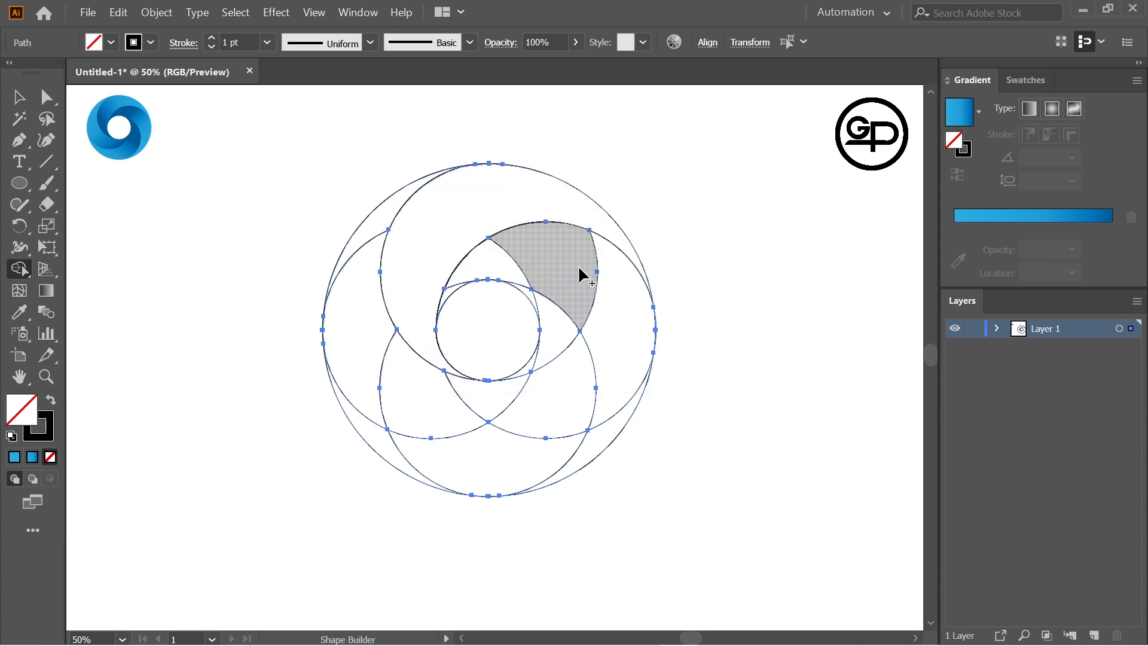
Merge the remaining regions into left, lower and right curved blades with Shape Builder and clear the selection.
{"action": "mouse_move", "coordinate": [375, 244]}
{"action": "left_mouse_down"}
{"action": "mouse_move", "coordinate": [364, 282]}
{"action": "mouse_move", "coordinate": [386, 369]}
{"action": "mouse_move", "coordinate": [458, 404]}
{"action": "mouse_move", "coordinate": [483, 408]}
{"action": "left_mouse_up"}
{"action": "left_click_drag", "start_coordinate": [525, 371], "coordinate": [512, 383]}
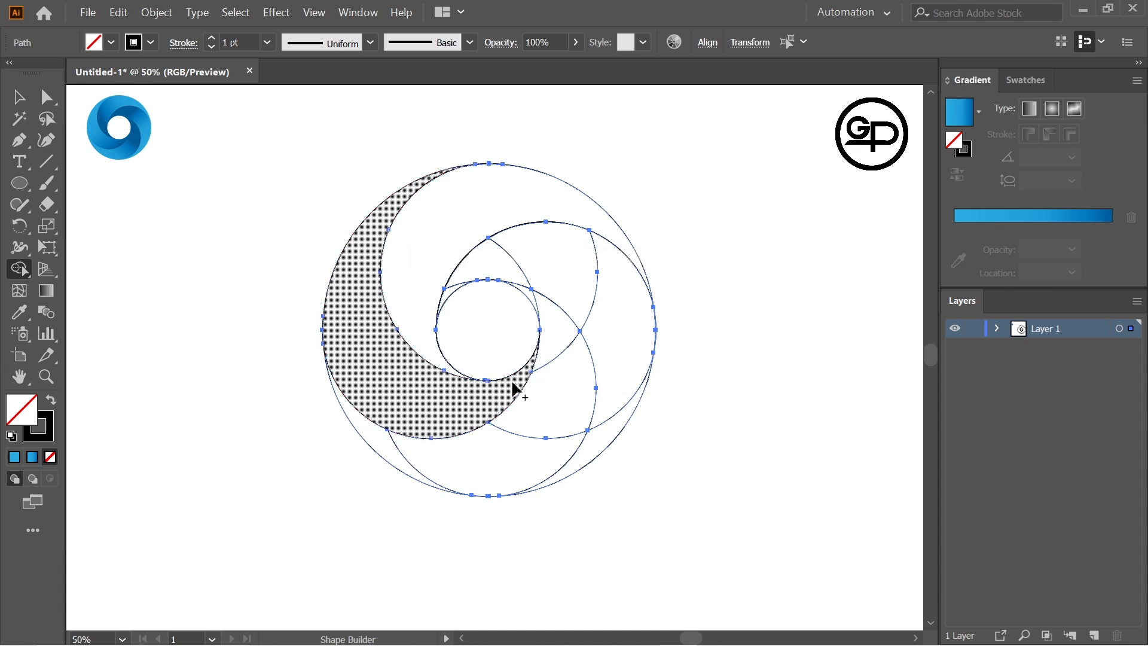
{"action": "mouse_move", "coordinate": [383, 451]}
{"action": "left_mouse_down"}
{"action": "mouse_move", "coordinate": [454, 469]}
{"action": "mouse_move", "coordinate": [545, 430]}
{"action": "mouse_move", "coordinate": [558, 359]}
{"action": "mouse_move", "coordinate": [531, 296]}
{"action": "left_mouse_up"}
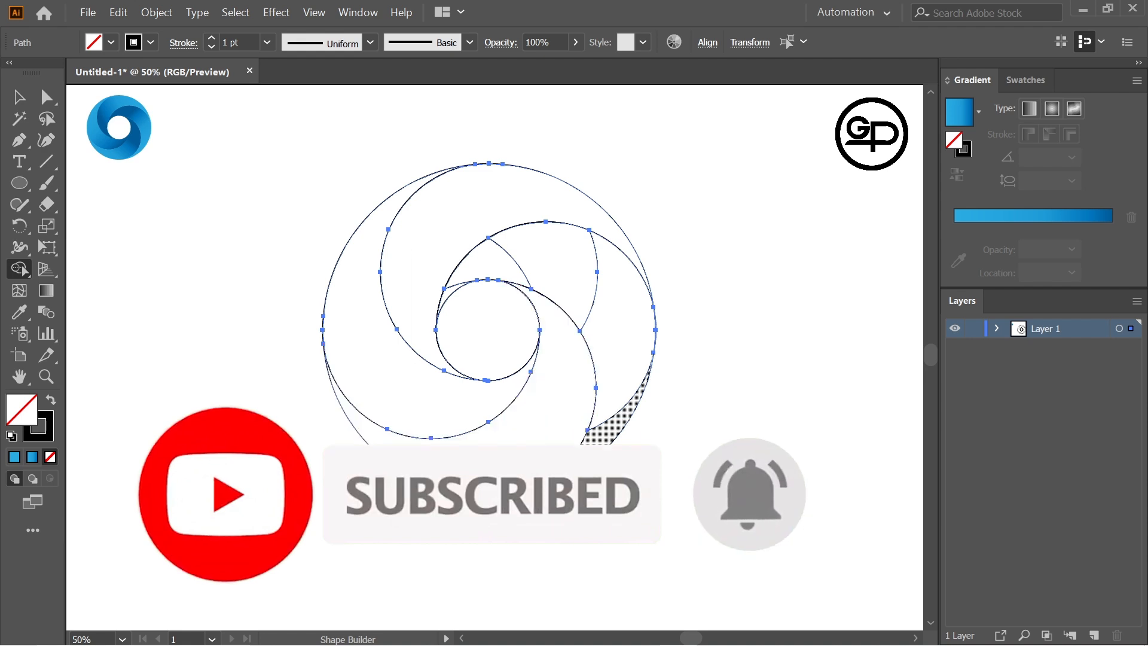
{"action": "mouse_move", "coordinate": [614, 425]}
{"action": "left_mouse_down"}
{"action": "mouse_move", "coordinate": [619, 373]}
{"action": "mouse_move", "coordinate": [599, 286]}
{"action": "mouse_move", "coordinate": [561, 257]}
{"action": "mouse_move", "coordinate": [518, 250]}
{"action": "mouse_move", "coordinate": [480, 257]}
{"action": "mouse_move", "coordinate": [449, 298]}
{"action": "left_mouse_up"}
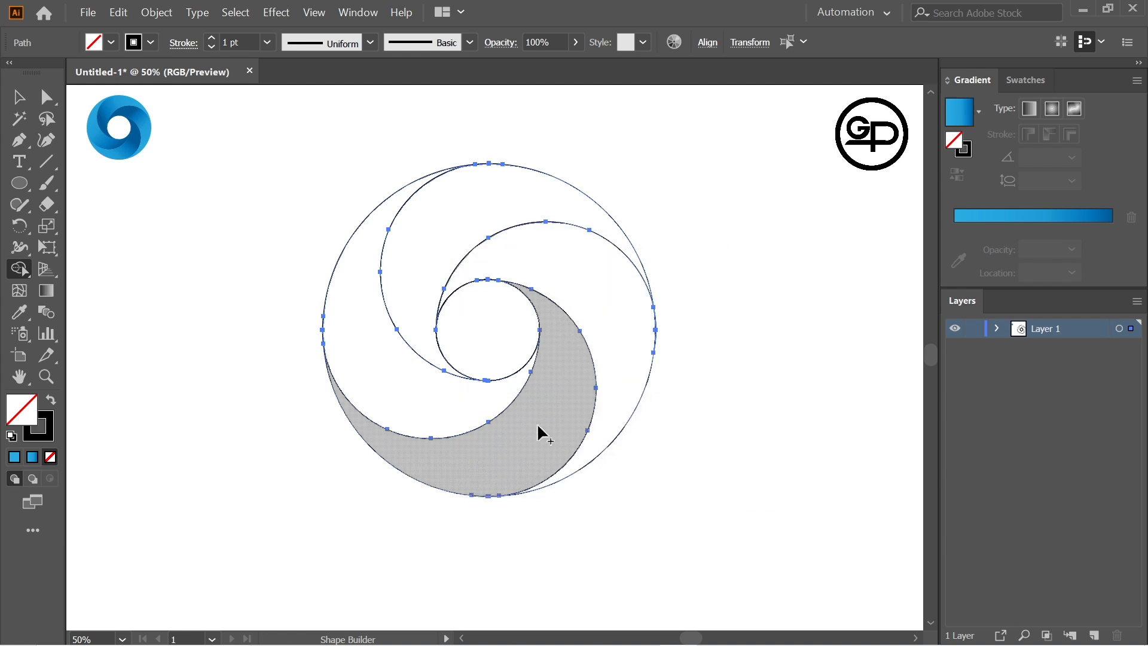
{"action": "mouse_move", "coordinate": [526, 192]}
{"action": "left_mouse_down"}
{"action": "mouse_move", "coordinate": [410, 251]}
{"action": "mouse_move", "coordinate": [393, 384]}
{"action": "mouse_move", "coordinate": [419, 434]}
{"action": "left_mouse_up"}
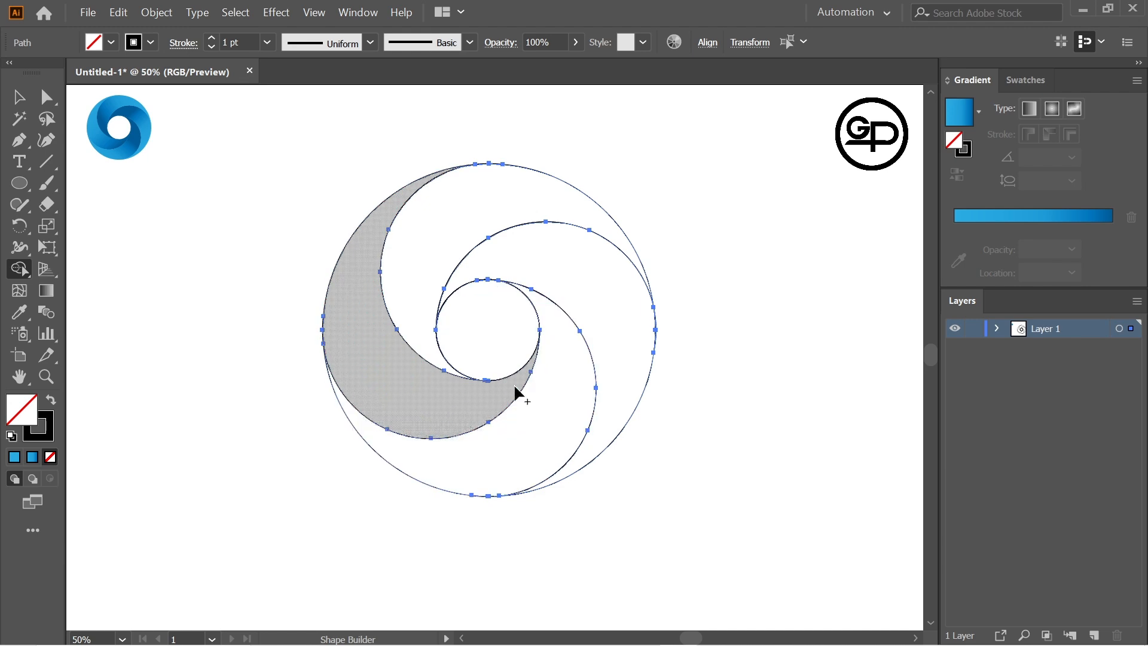
{"action": "key", "text": "v"}
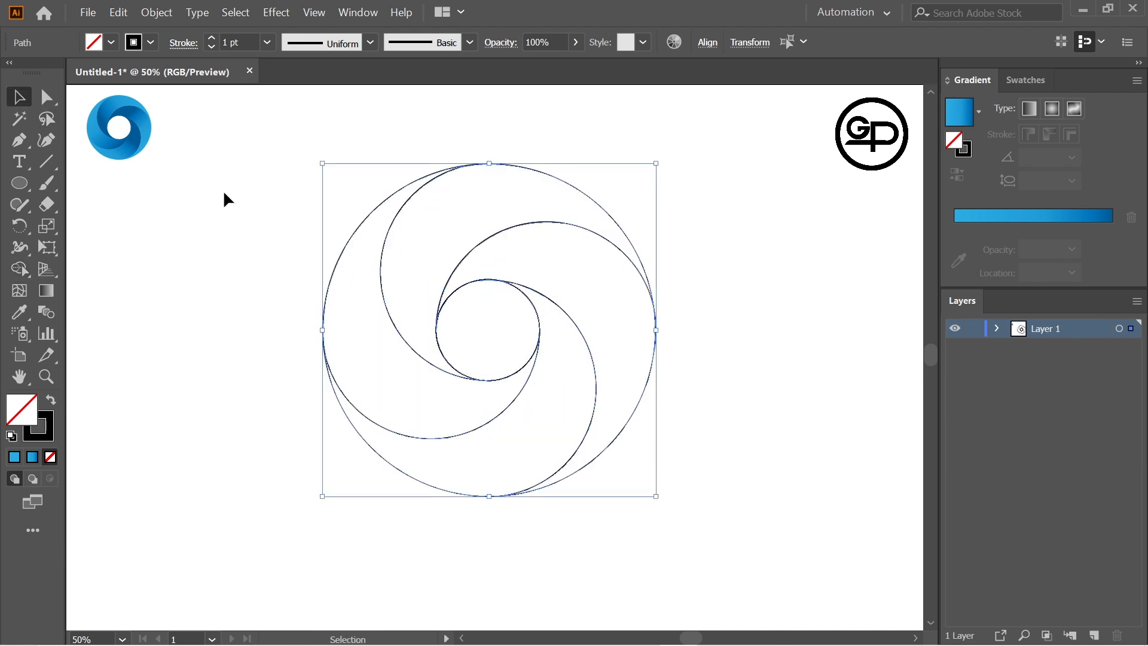
{"action": "left_click", "coordinate": [333, 189]}
{"action": "left_click_drag", "start_coordinate": [272, 174], "coordinate": [687, 385]}
{"action": "left_click", "coordinate": [764, 371]}
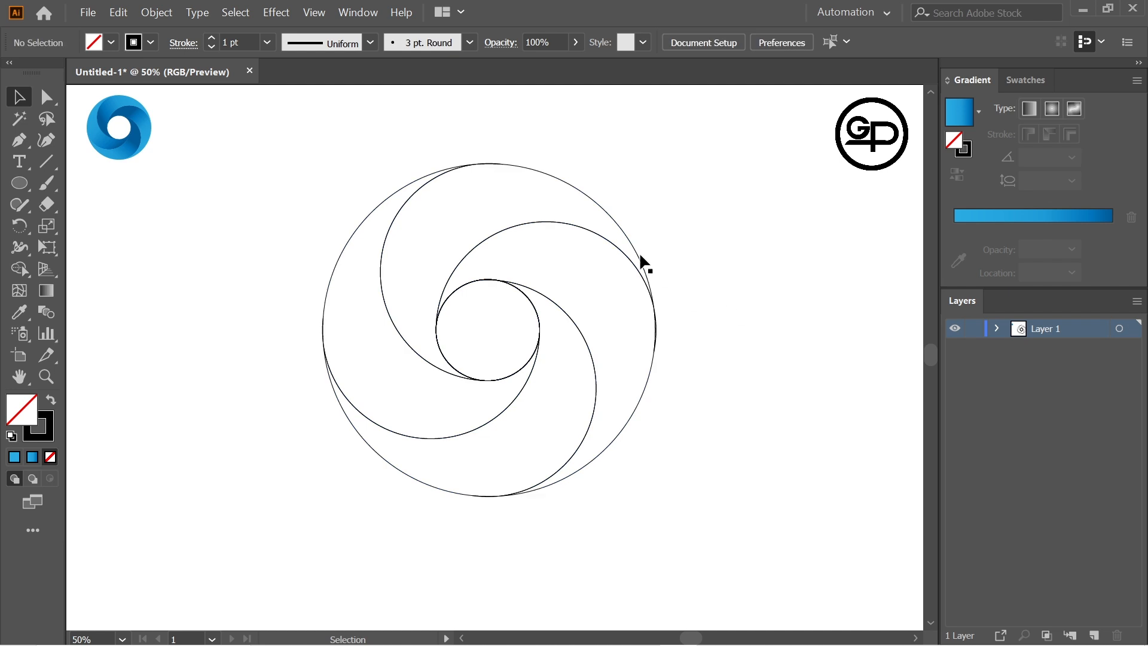
Fill the upper and lower curved blades with the blue linear gradient and clear the selection.
{"action": "left_click", "coordinate": [623, 231]}
{"action": "left_click", "coordinate": [968, 123]}
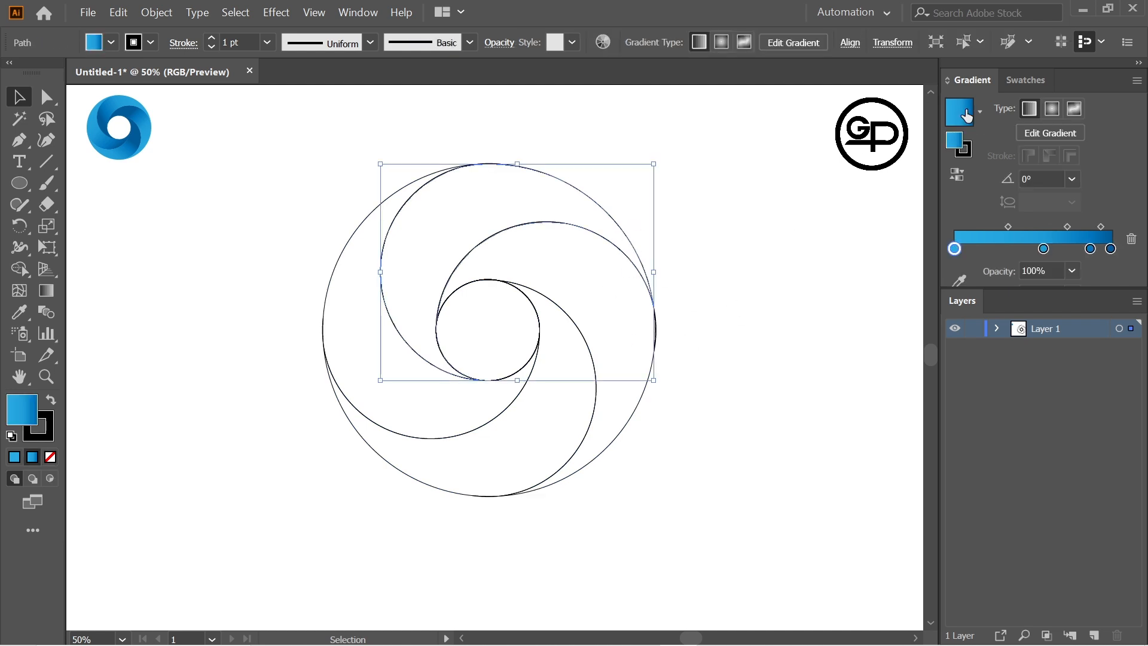
{"action": "left_click", "coordinate": [365, 346]}
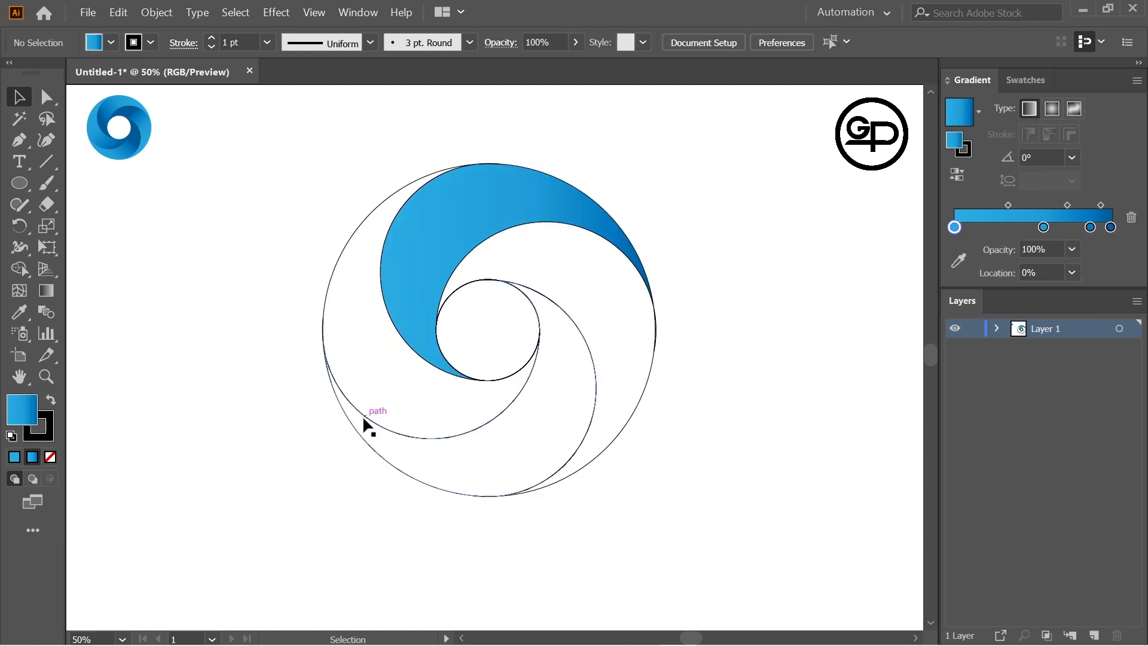
{"action": "left_click", "coordinate": [363, 414]}
{"action": "left_click", "coordinate": [961, 113]}
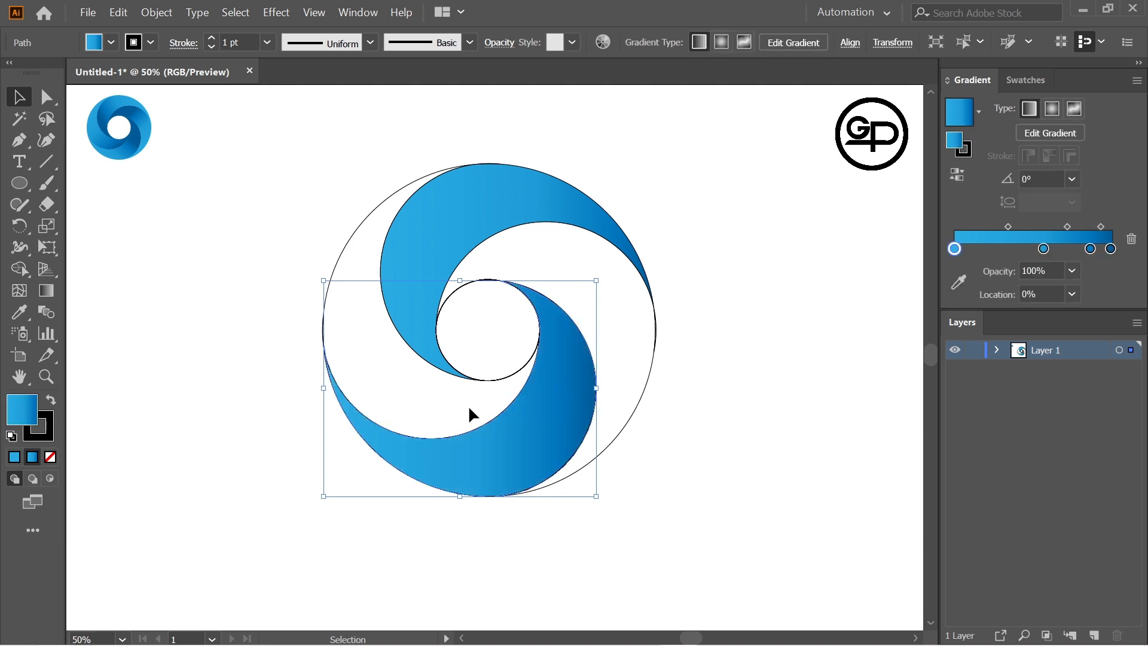
{"action": "left_click", "coordinate": [477, 375]}
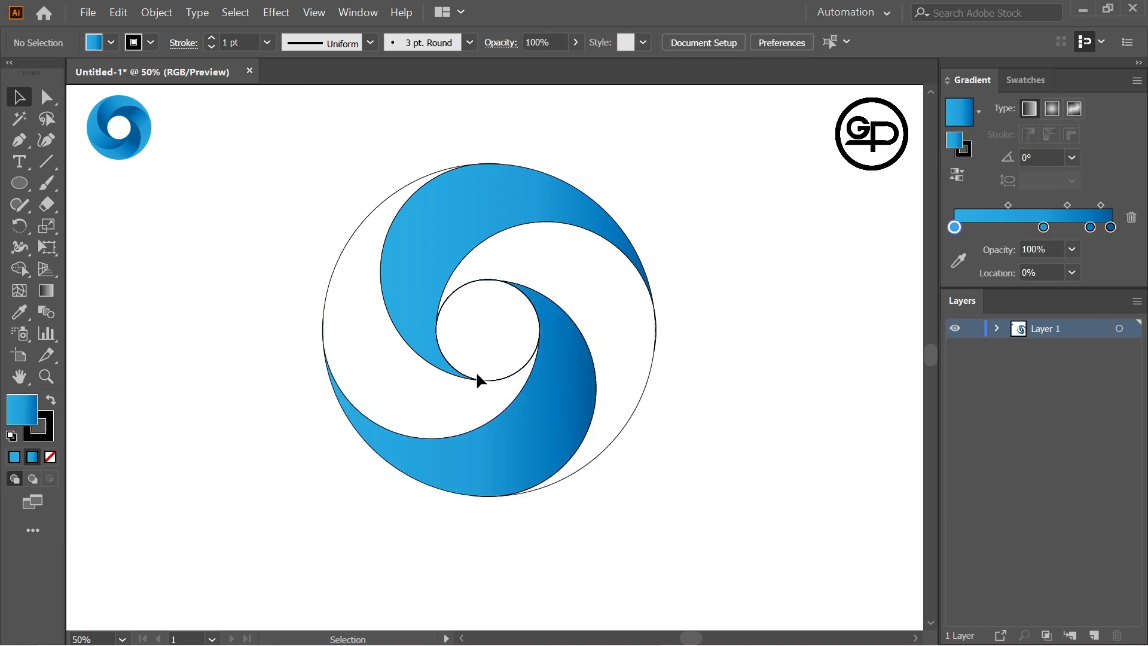
Fill the left and right curved blades with the same blue linear gradient and clear the selection.
{"action": "left_click", "coordinate": [341, 256]}
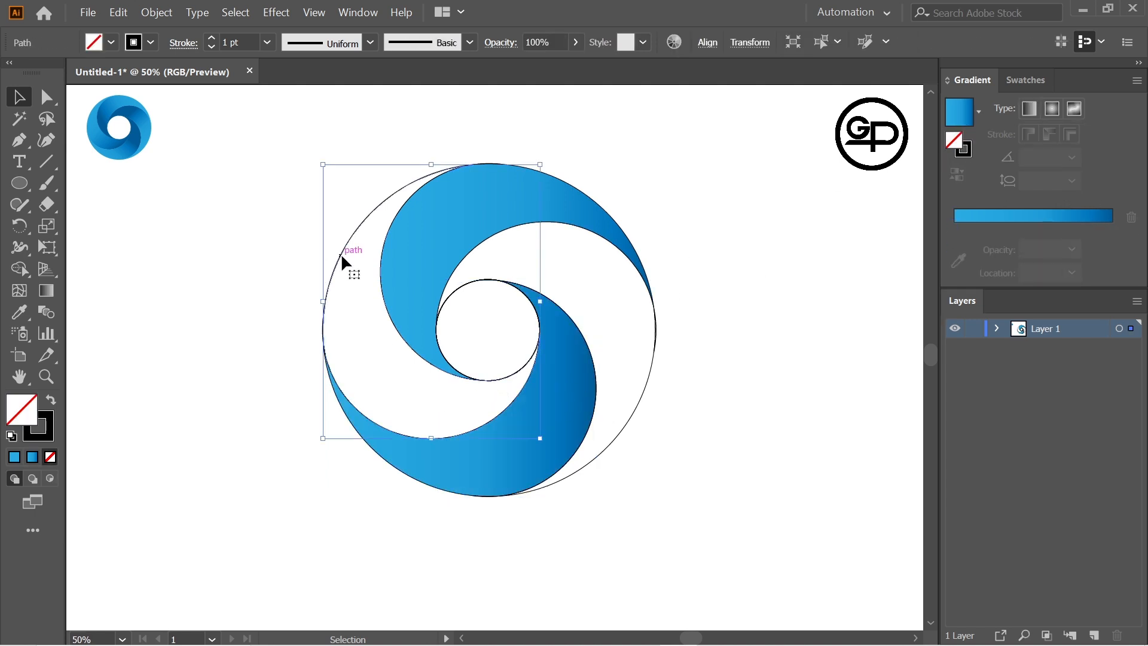
{"action": "left_click", "coordinate": [959, 112]}
{"action": "left_click", "coordinate": [658, 321]}
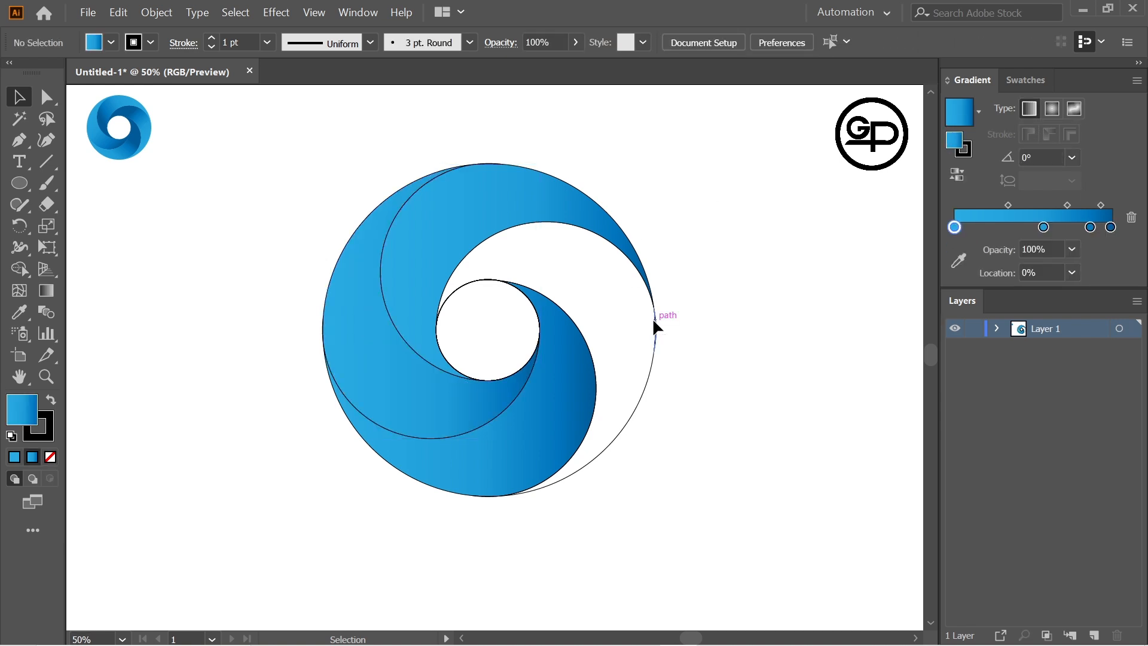
{"action": "left_click", "coordinate": [653, 322]}
{"action": "left_click", "coordinate": [654, 369]}
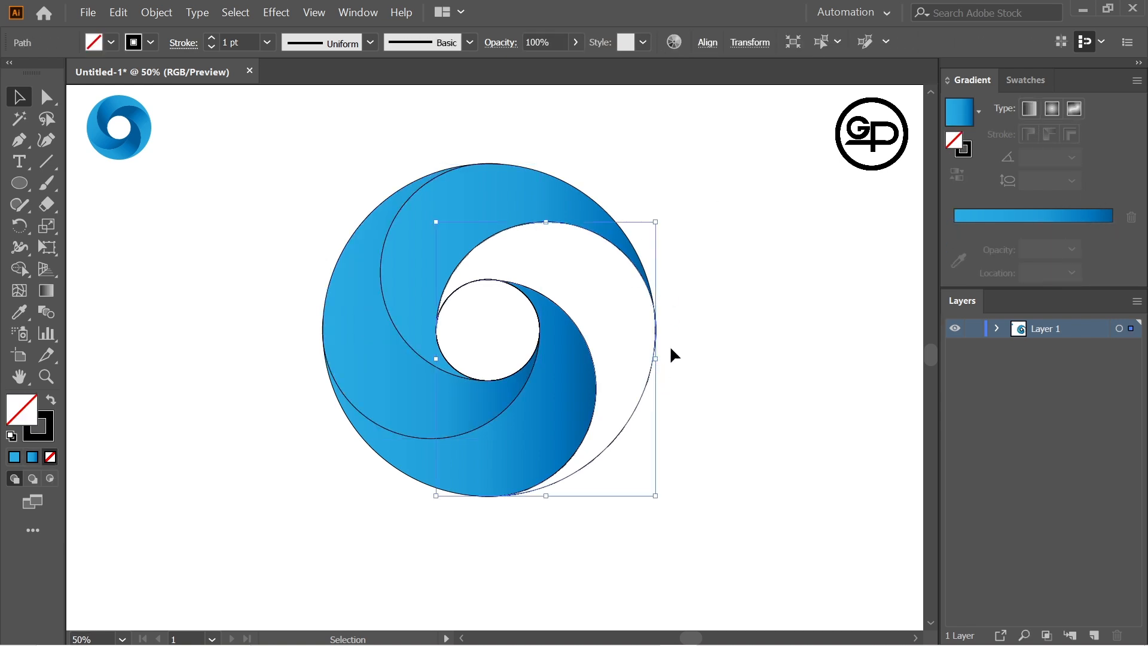
{"action": "left_click", "coordinate": [953, 137]}
{"action": "left_click", "coordinate": [687, 325]}
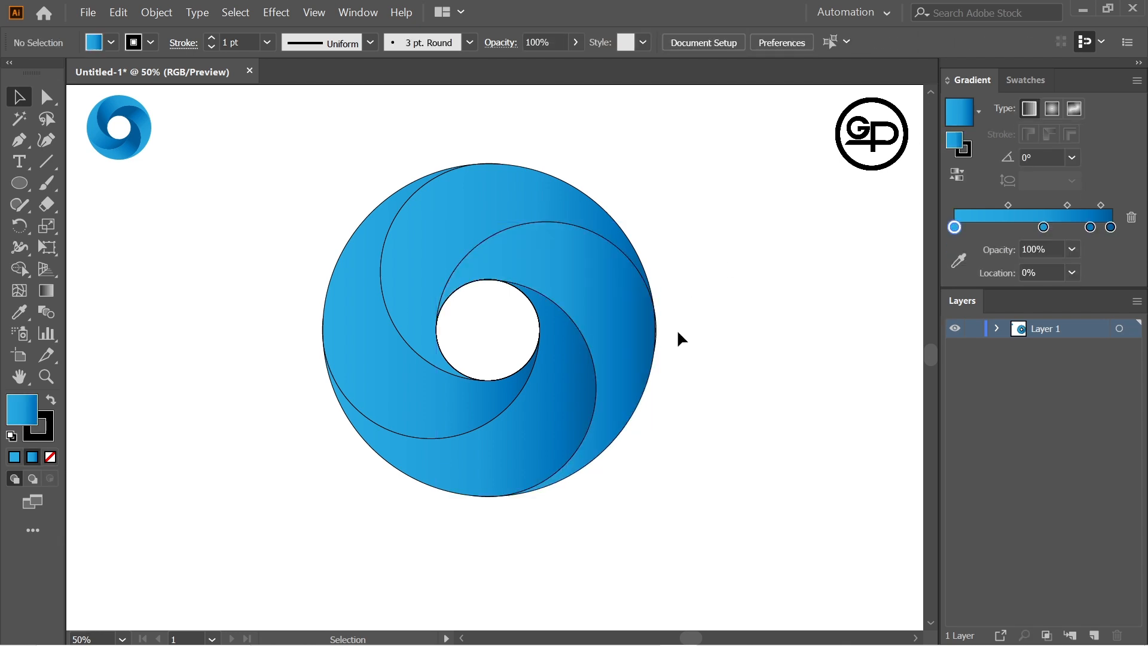
Select all the blades and remove the thin sliver on the ring's right edge with Shape Builder.
{"action": "left_click_drag", "start_coordinate": [219, 160], "coordinate": [736, 499]}
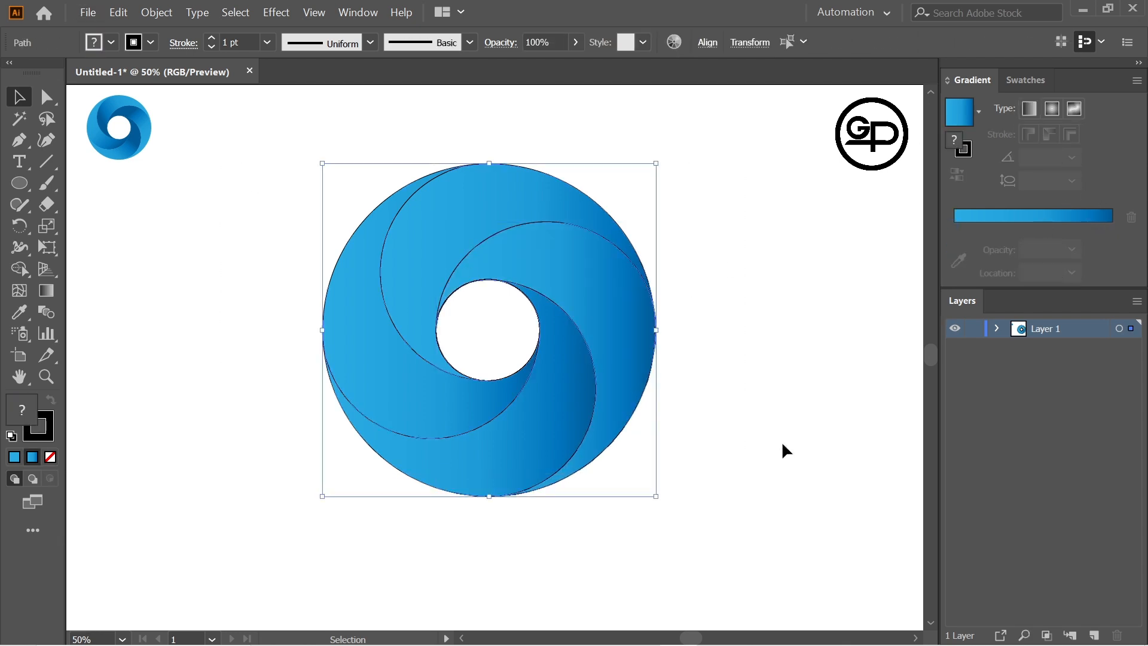
{"action": "left_click", "coordinate": [30, 272]}
{"action": "scroll", "coordinate": [707, 350], "scroll_direction": "up", "scroll_amount": 3}
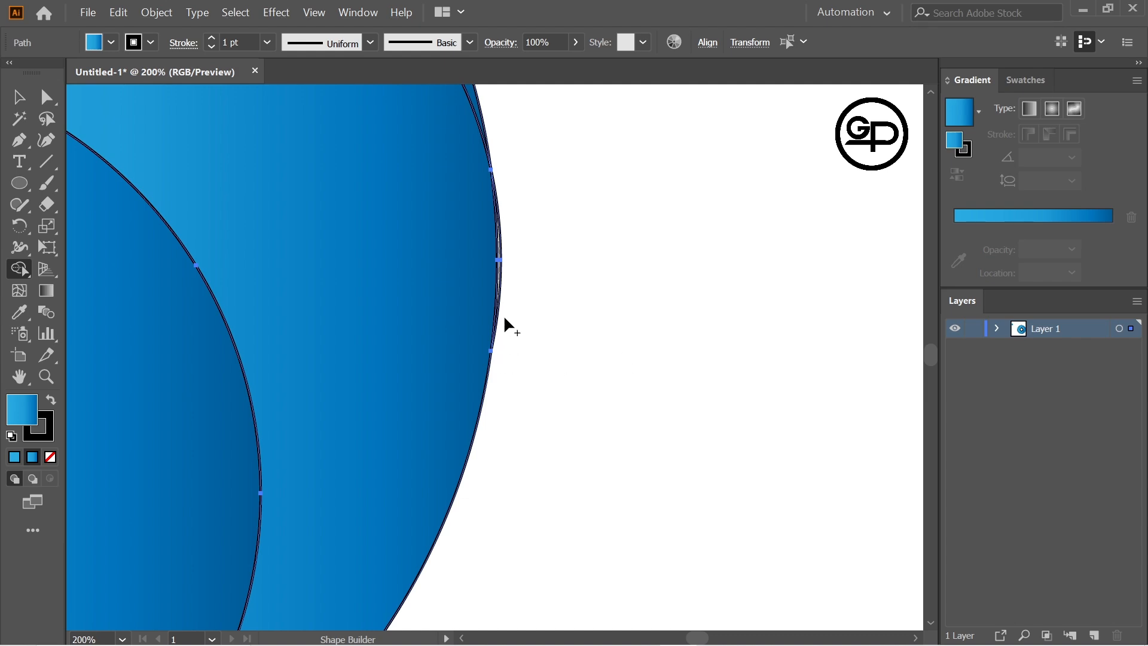
{"action": "left_click", "coordinate": [500, 275], "text": "alt"}
Move the swirl up and to the left on the artboard and scale it down proportionally about its centre.
{"action": "scroll", "coordinate": [517, 249], "scroll_direction": "down", "scroll_amount": 3}
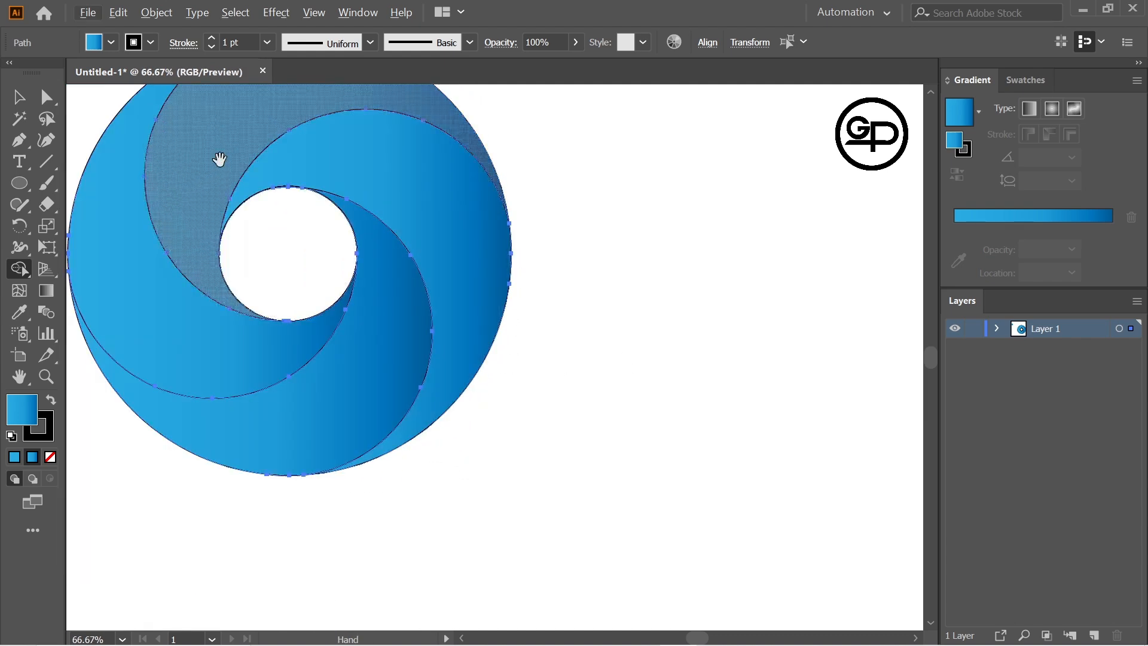
{"action": "left_click_drag", "start_coordinate": [218, 159], "coordinate": [538, 308]}
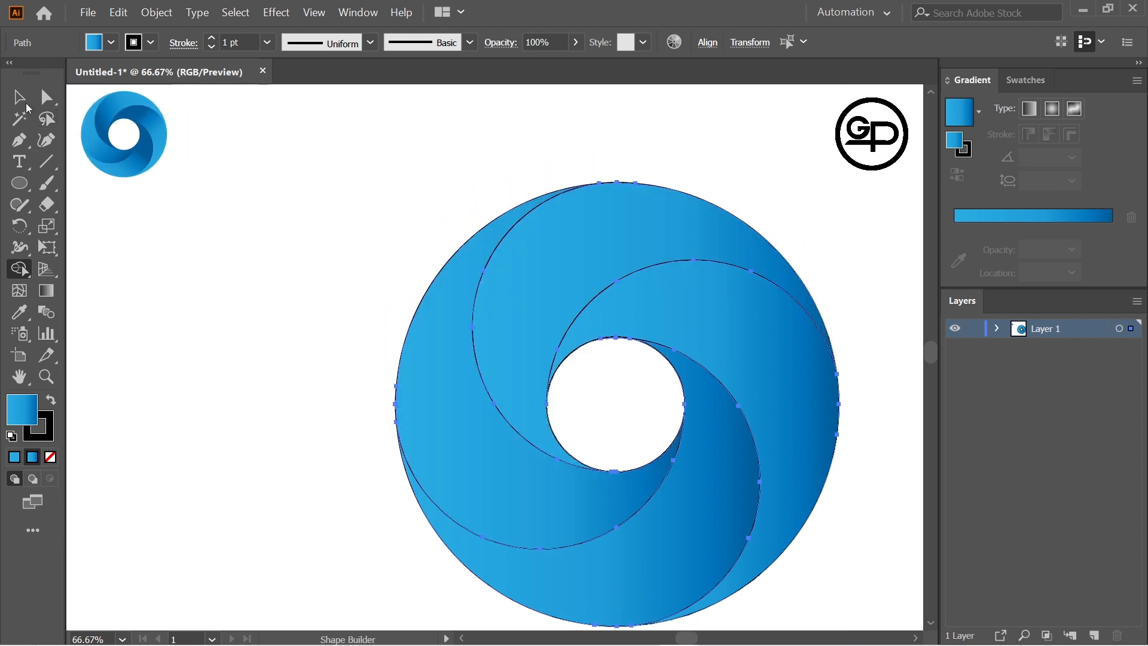
{"action": "key", "text": "v"}
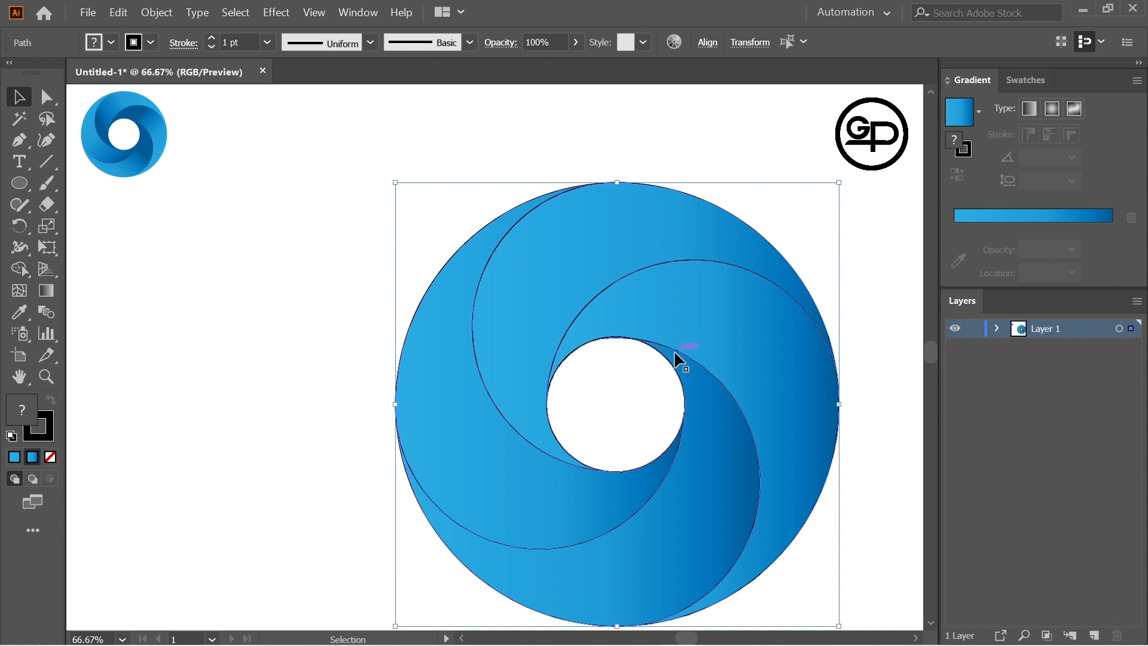
{"action": "left_click_drag", "start_coordinate": [676, 359], "coordinate": [550, 297]}
{"action": "left_click", "coordinate": [751, 346]}
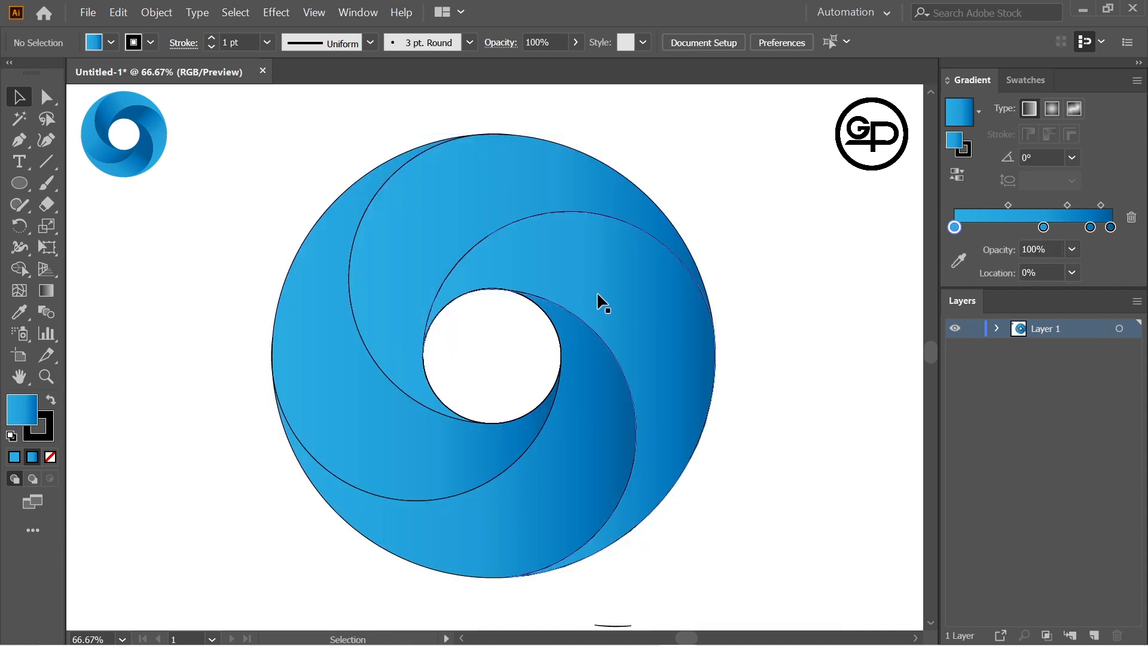
{"action": "left_click_drag", "start_coordinate": [269, 167], "coordinate": [788, 565]}
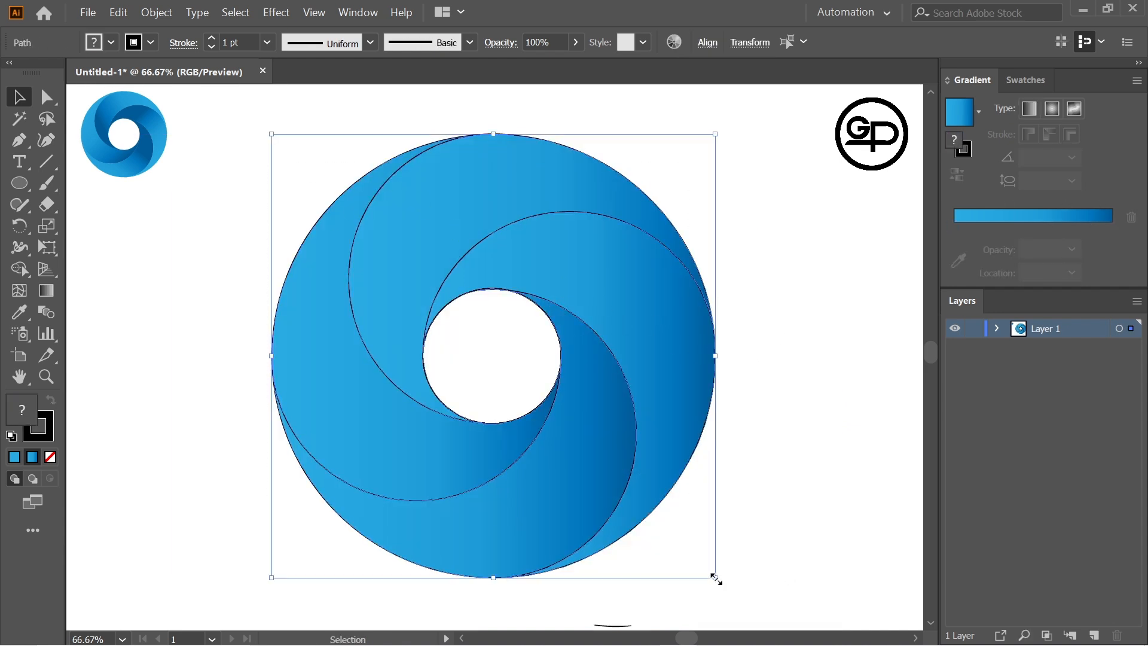
{"action": "left_click_drag", "start_coordinate": [717, 579], "coordinate": [659, 522]}
{"action": "left_click", "coordinate": [773, 380]}
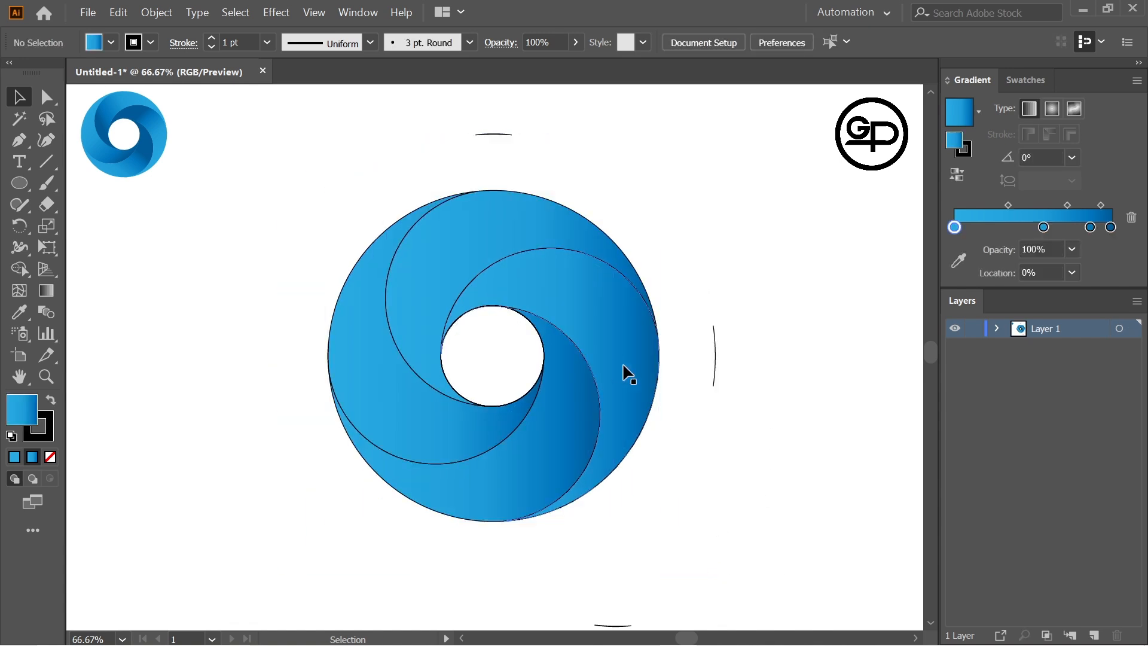
Delete the leftover thin arcs outside the ring at its right side and top.
{"action": "left_click_drag", "start_coordinate": [702, 251], "coordinate": [776, 407]}
{"action": "key", "text": "Delete"}
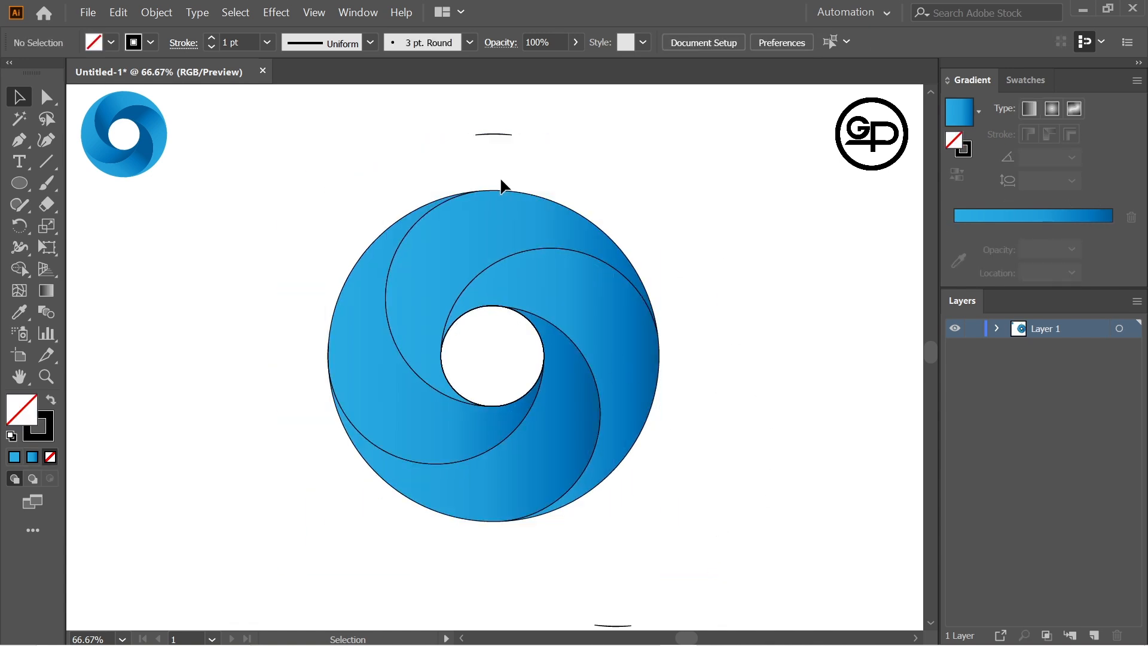
Redirect the right blade's gradient from outside the ring towards the hole's upper left, at about 165.9°.
{"action": "left_click", "coordinate": [641, 344]}
{"action": "left_click", "coordinate": [46, 290]}
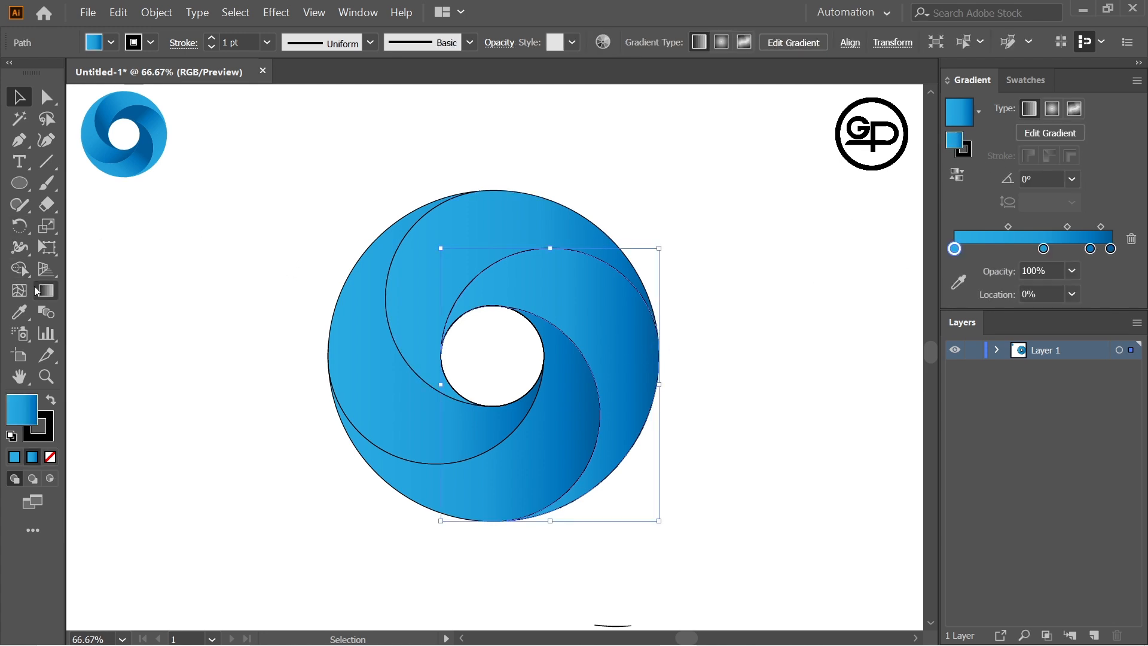
{"action": "left_click_drag", "start_coordinate": [703, 358], "coordinate": [475, 282]}
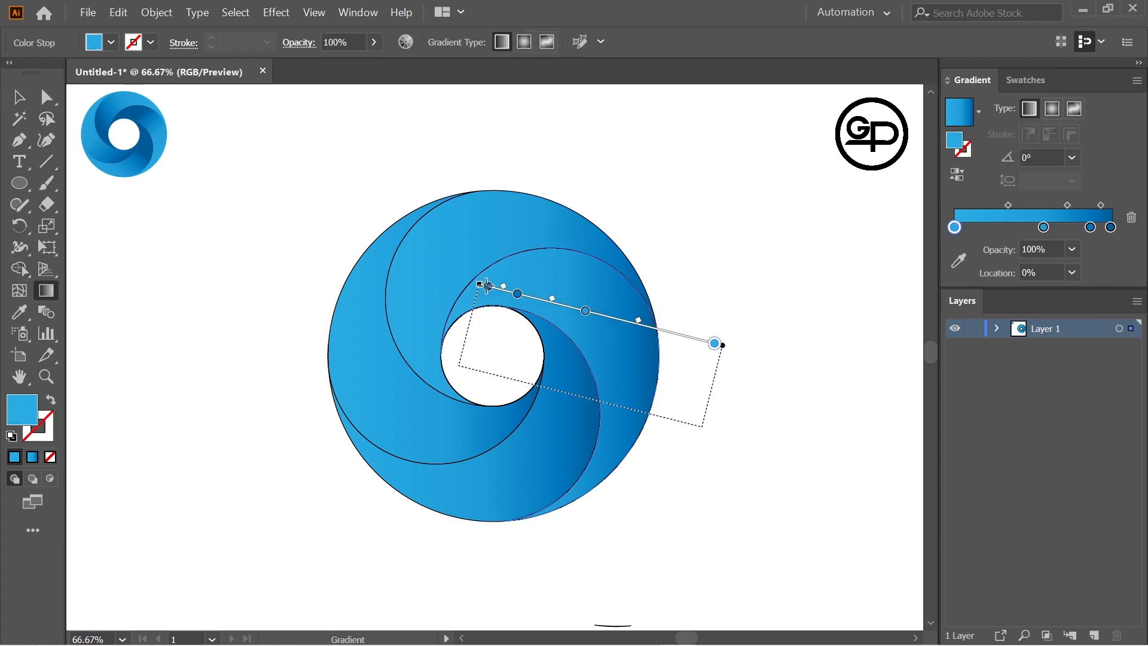
{"action": "left_click", "coordinate": [21, 94]}
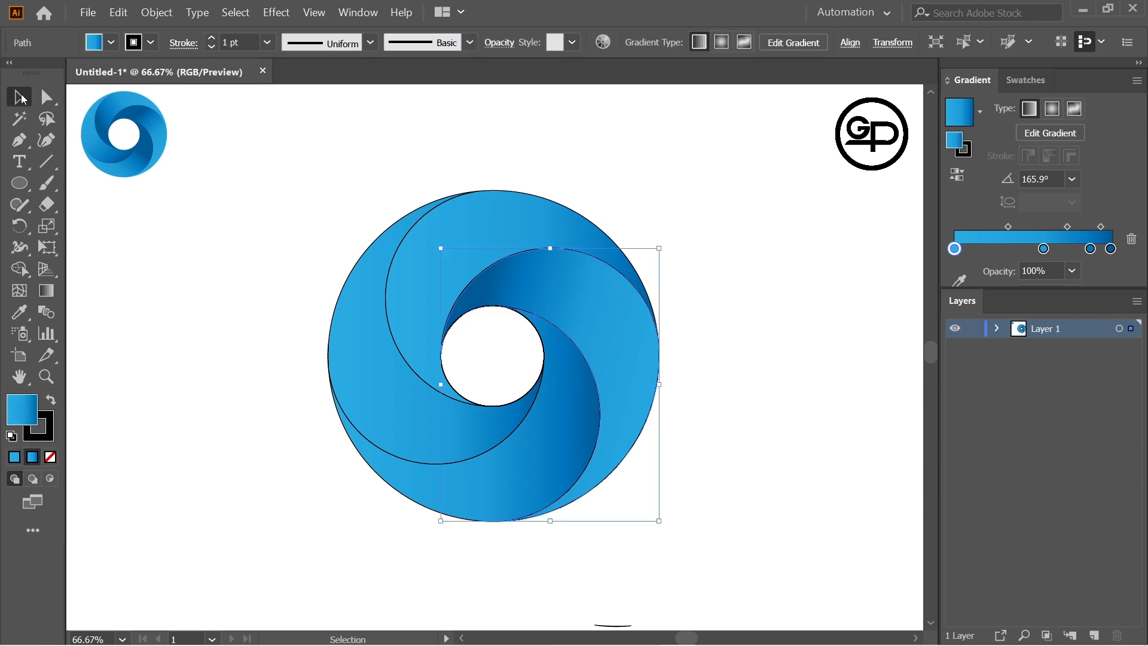
Redirect the upper blade's gradient to run from light at the right to dark at the left, at about 178.1°.
{"action": "left_click", "coordinate": [512, 193]}
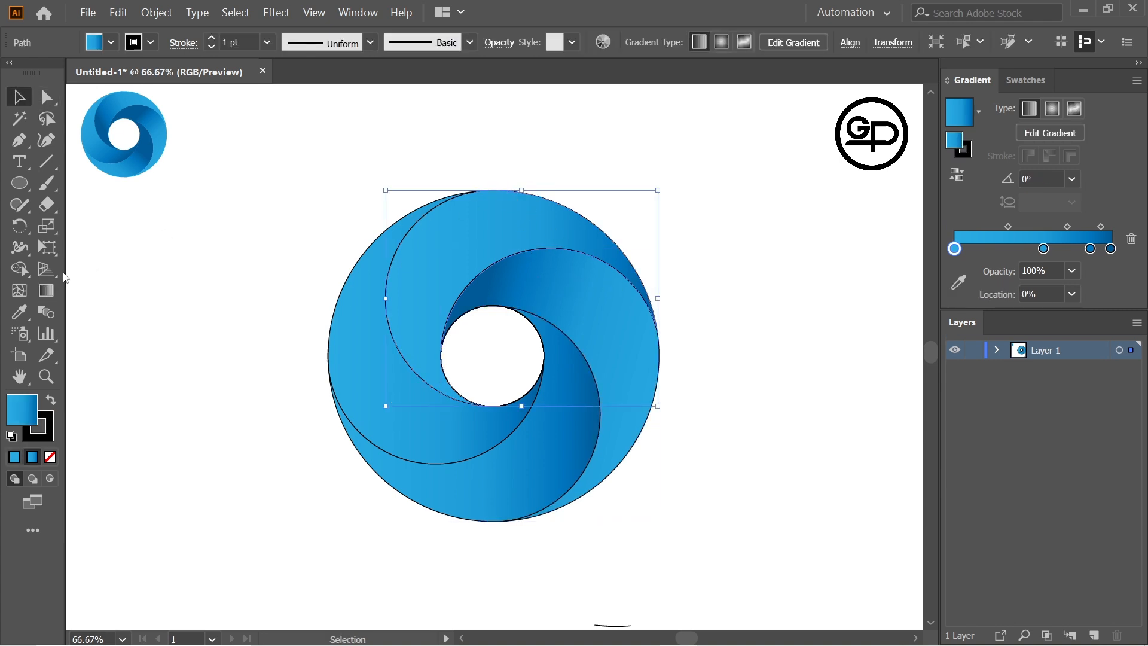
{"action": "left_click", "coordinate": [47, 290]}
{"action": "left_click_drag", "start_coordinate": [756, 258], "coordinate": [459, 250]}
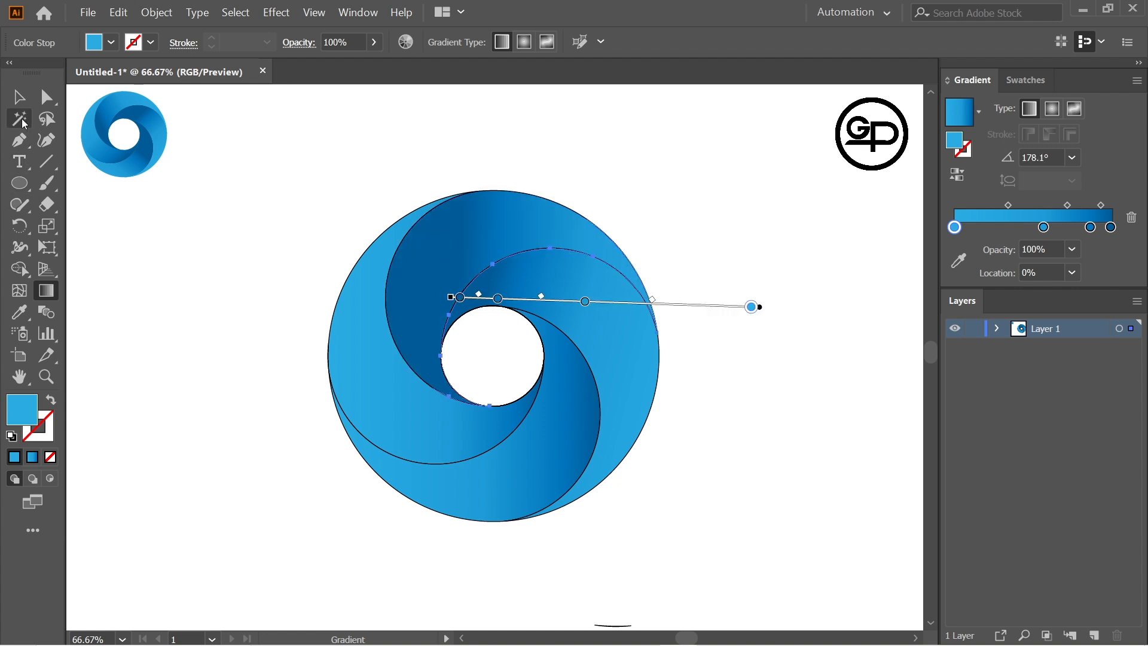
{"action": "left_click", "coordinate": [18, 96]}
Redirect the left blade's gradient from the ring's upper left down to the hole's bottom edge, at about -53.1°.
{"action": "left_click", "coordinate": [367, 402]}
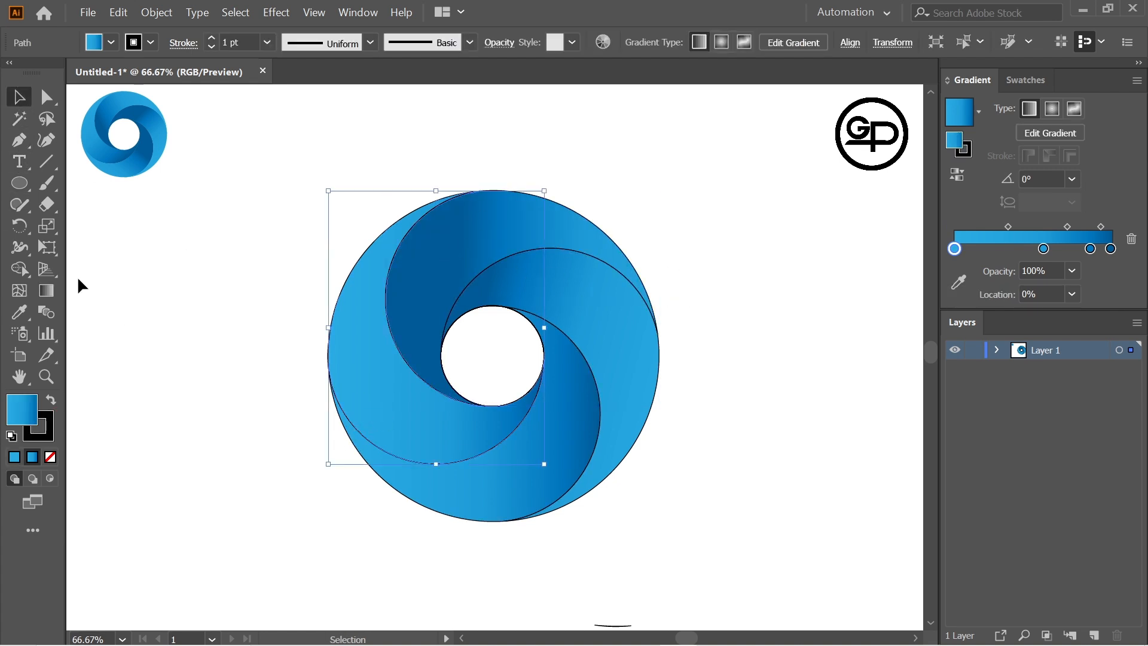
{"action": "left_click", "coordinate": [57, 287]}
{"action": "mouse_move", "coordinate": [356, 228]}
{"action": "left_mouse_down"}
{"action": "mouse_move", "coordinate": [423, 384]}
{"action": "mouse_move", "coordinate": [490, 405]}
{"action": "left_mouse_up"}
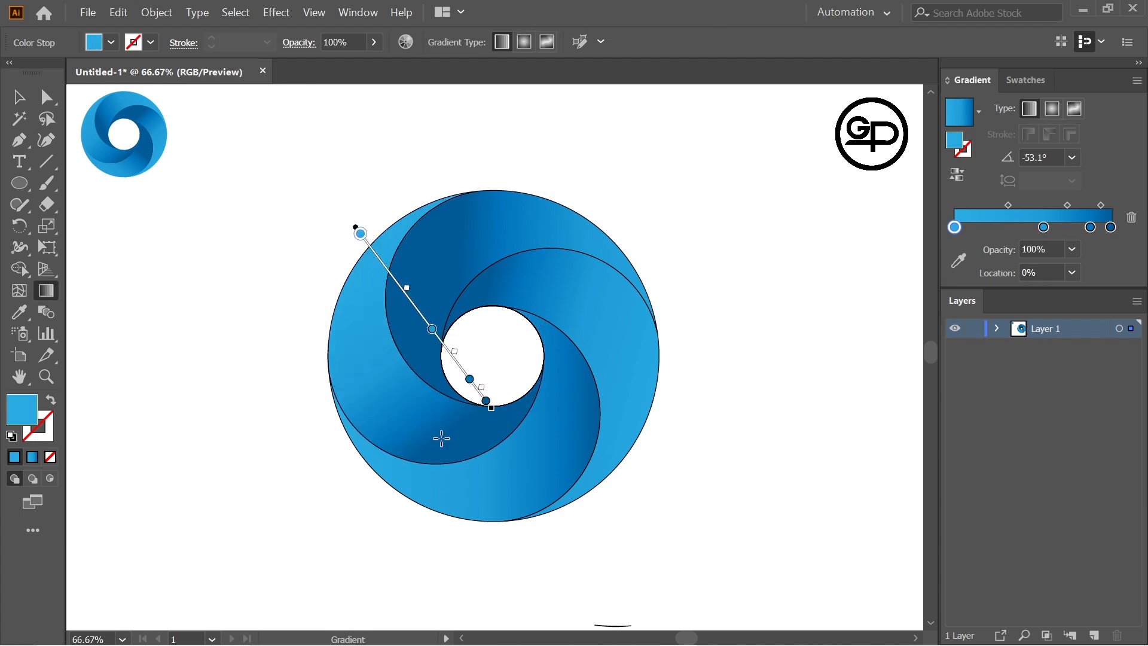
{"action": "left_click", "coordinate": [20, 268]}
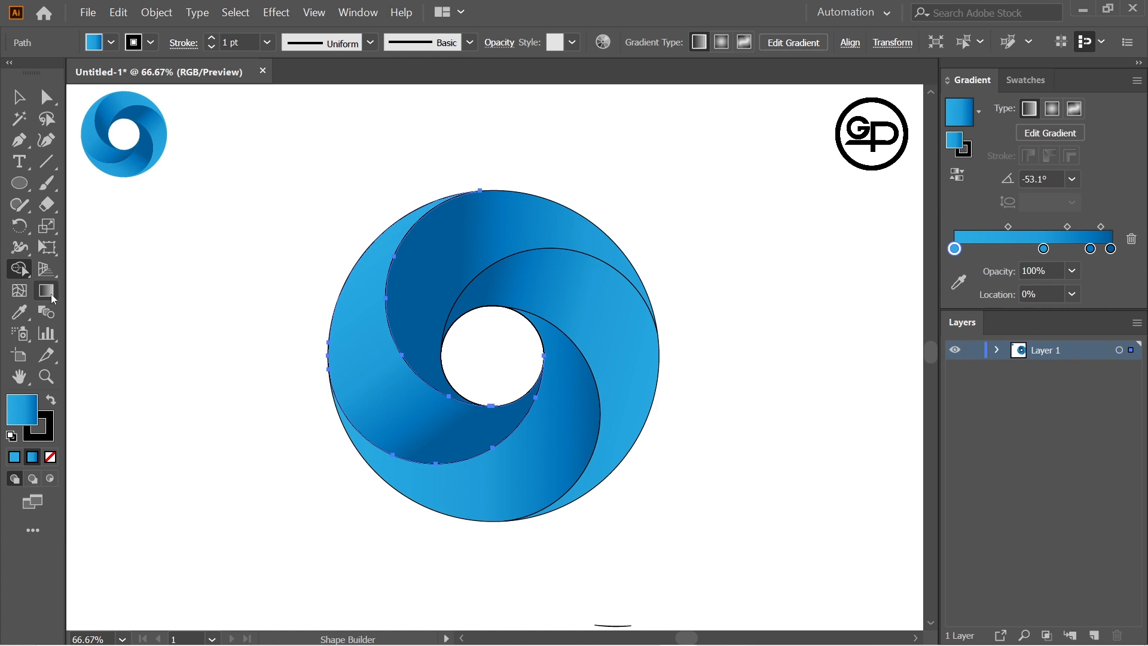
{"action": "left_click", "coordinate": [20, 98]}
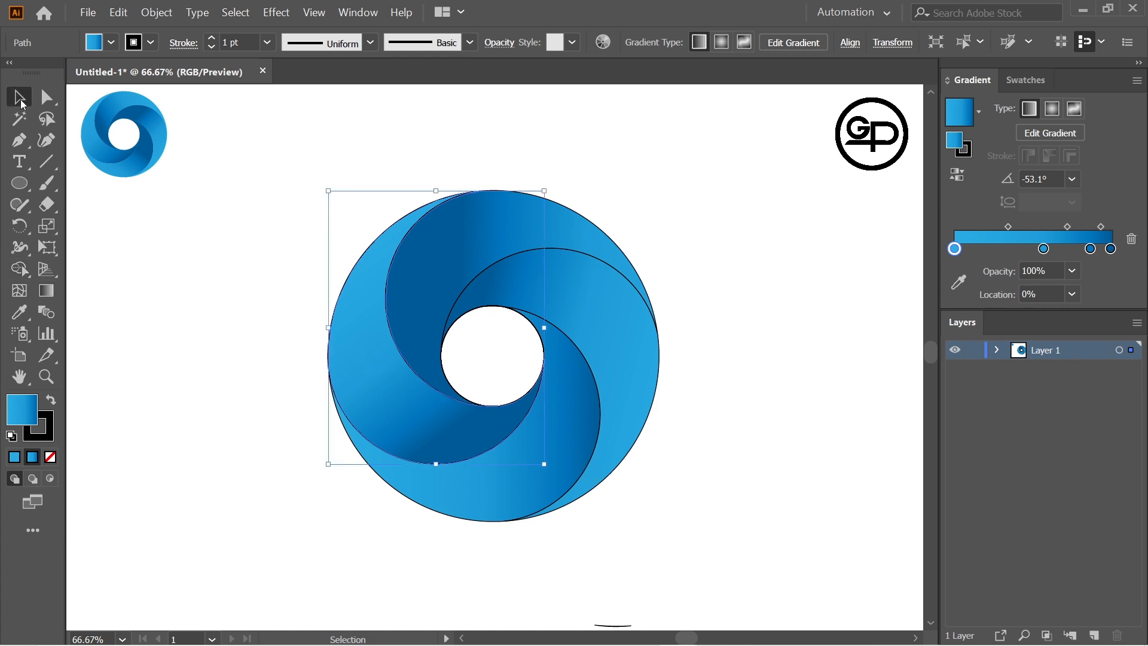
Redirect the right blade's gradient from below left of the ring up to the hole's bottom edge, at about 42.4°, and deselect it.
{"action": "left_click", "coordinate": [592, 448]}
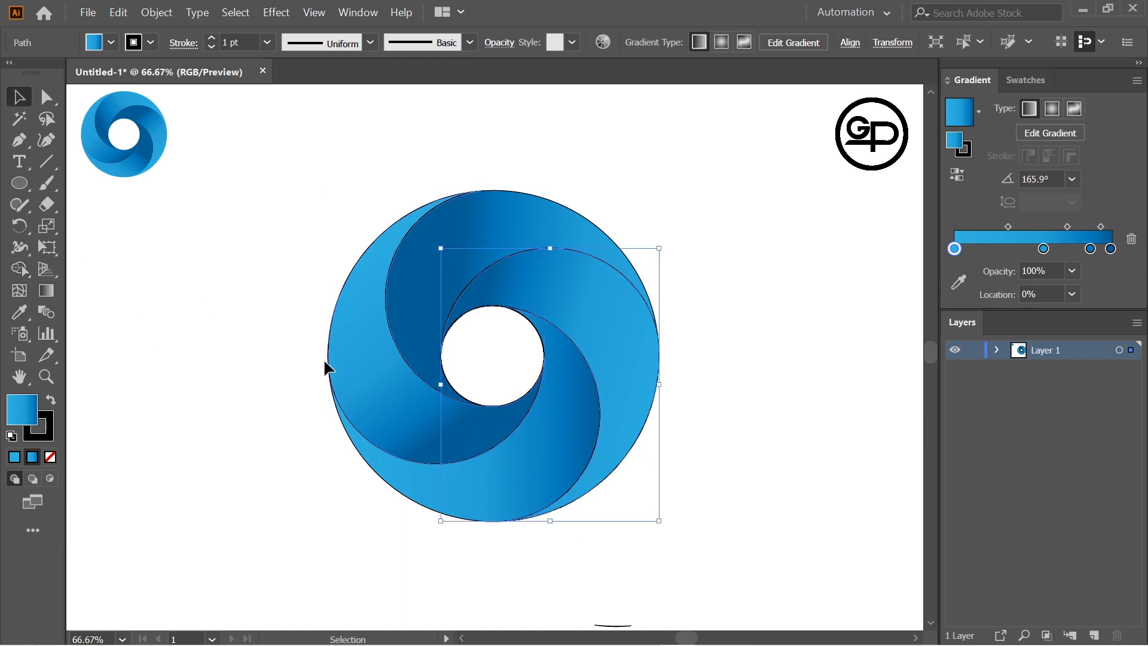
{"action": "left_click", "coordinate": [46, 290]}
{"action": "mouse_move", "coordinate": [358, 544]}
{"action": "left_mouse_down"}
{"action": "mouse_move", "coordinate": [538, 456]}
{"action": "mouse_move", "coordinate": [514, 402]}
{"action": "left_mouse_up"}
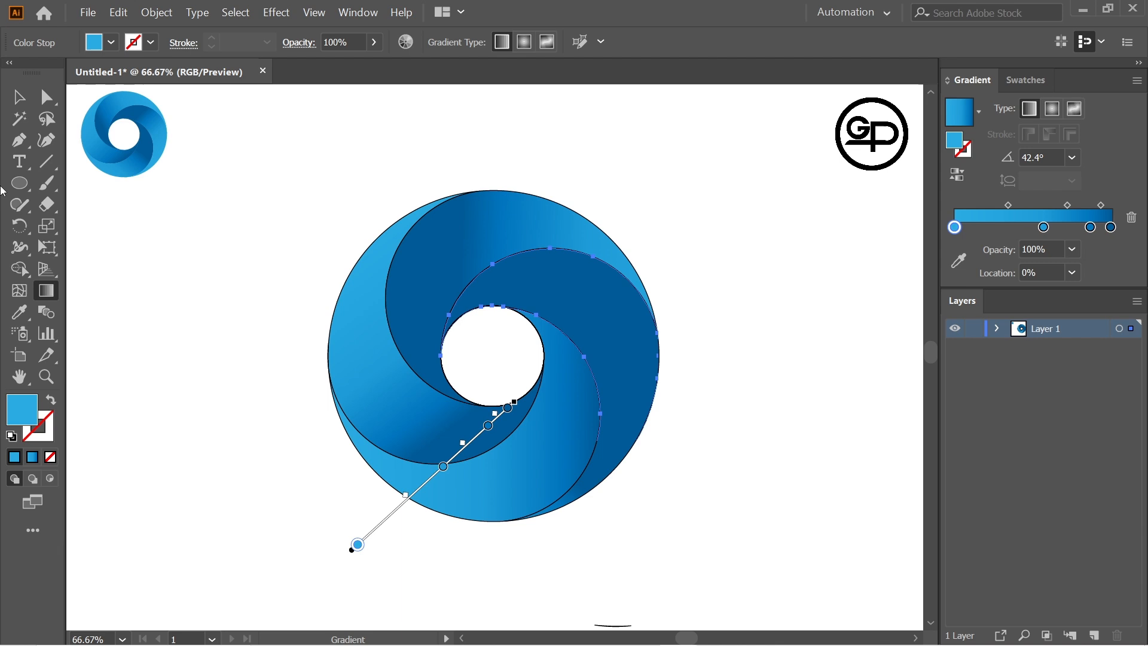
{"action": "left_click", "coordinate": [20, 97]}
{"action": "left_click", "coordinate": [824, 378]}
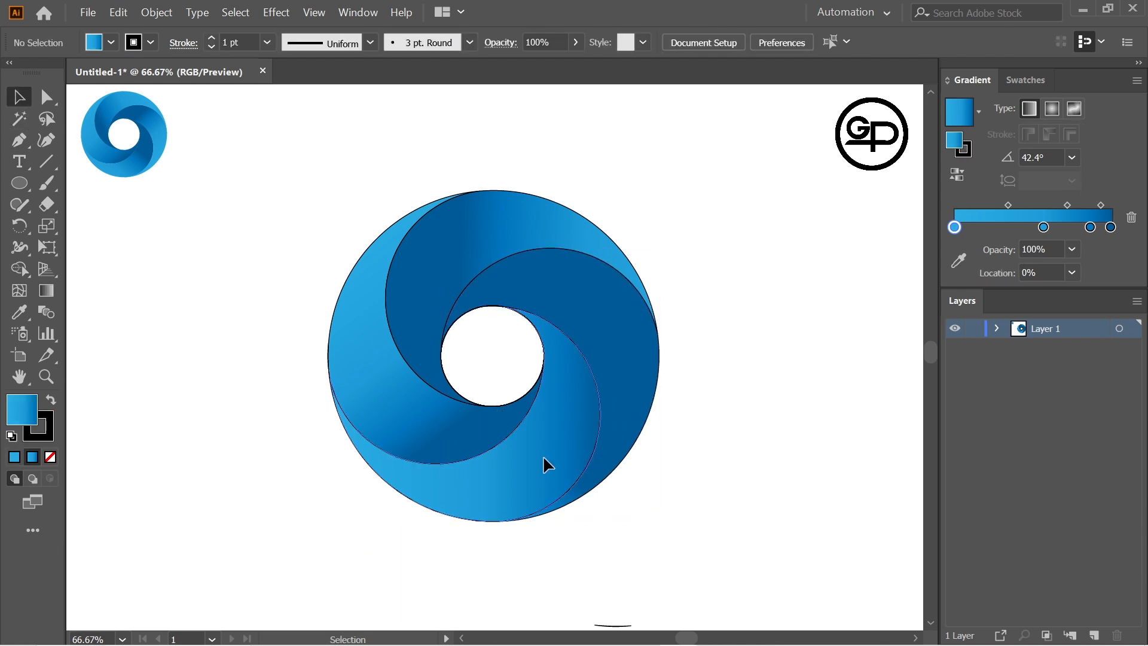
Redraw the lower blade's gradient direction until it darkens from the lower left towards the right, ending at about 10.5°.
{"action": "left_click", "coordinate": [469, 458]}
{"action": "left_click", "coordinate": [46, 290]}
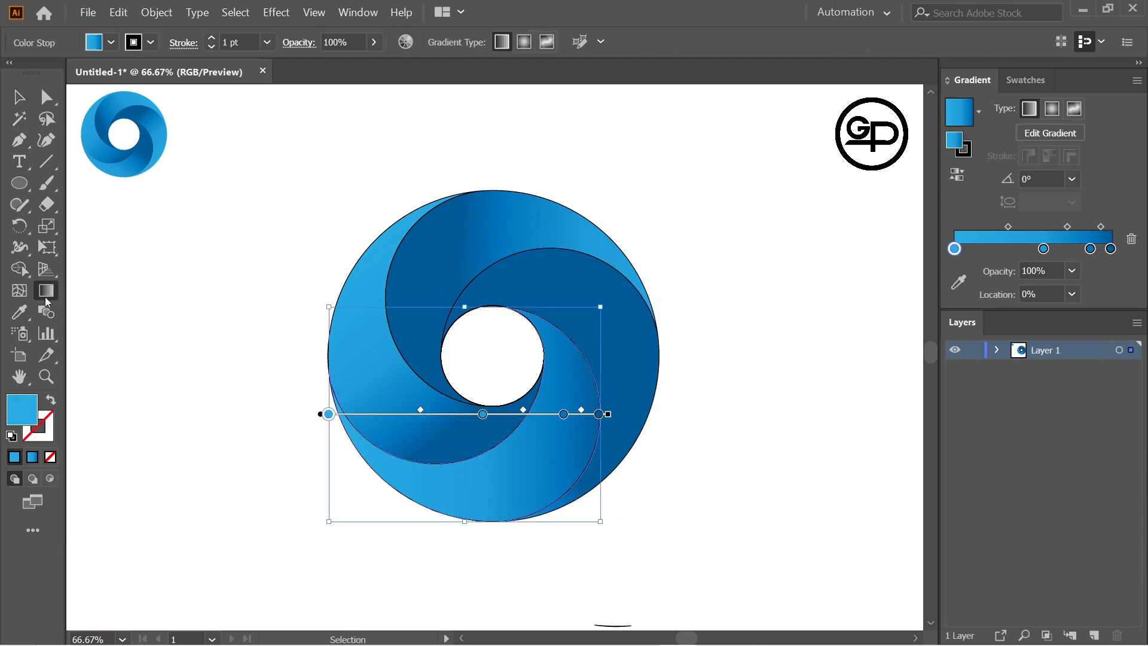
{"action": "left_click_drag", "start_coordinate": [449, 533], "coordinate": [549, 401]}
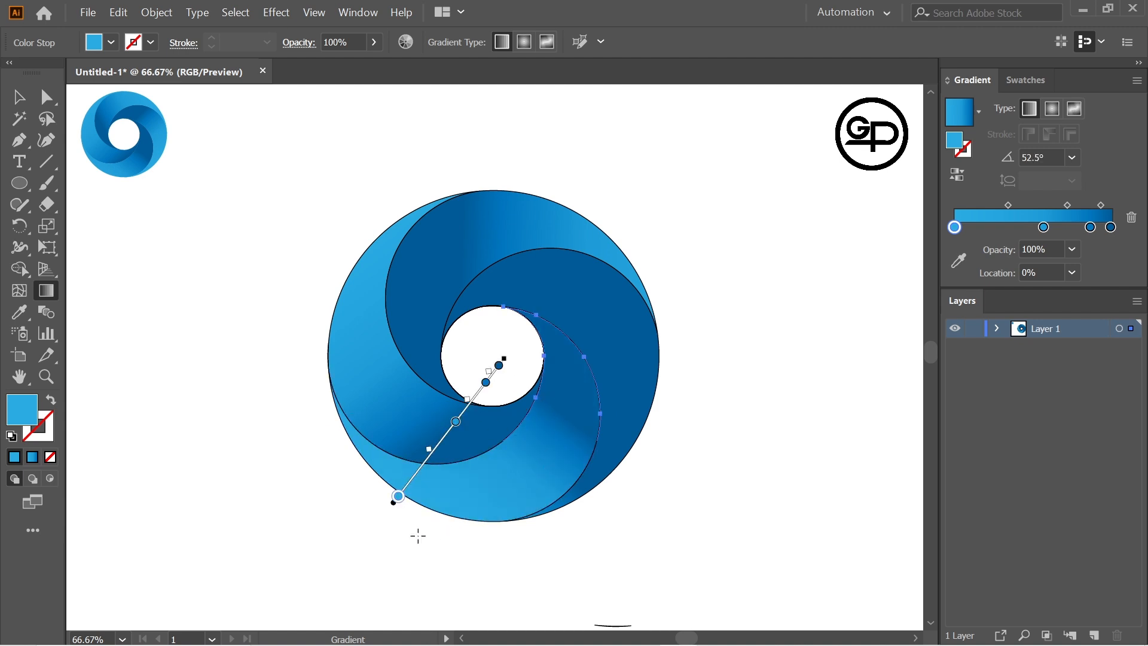
{"action": "mouse_move", "coordinate": [303, 513]}
{"action": "left_mouse_down"}
{"action": "mouse_move", "coordinate": [421, 487]}
{"action": "mouse_move", "coordinate": [586, 429]}
{"action": "left_mouse_up"}
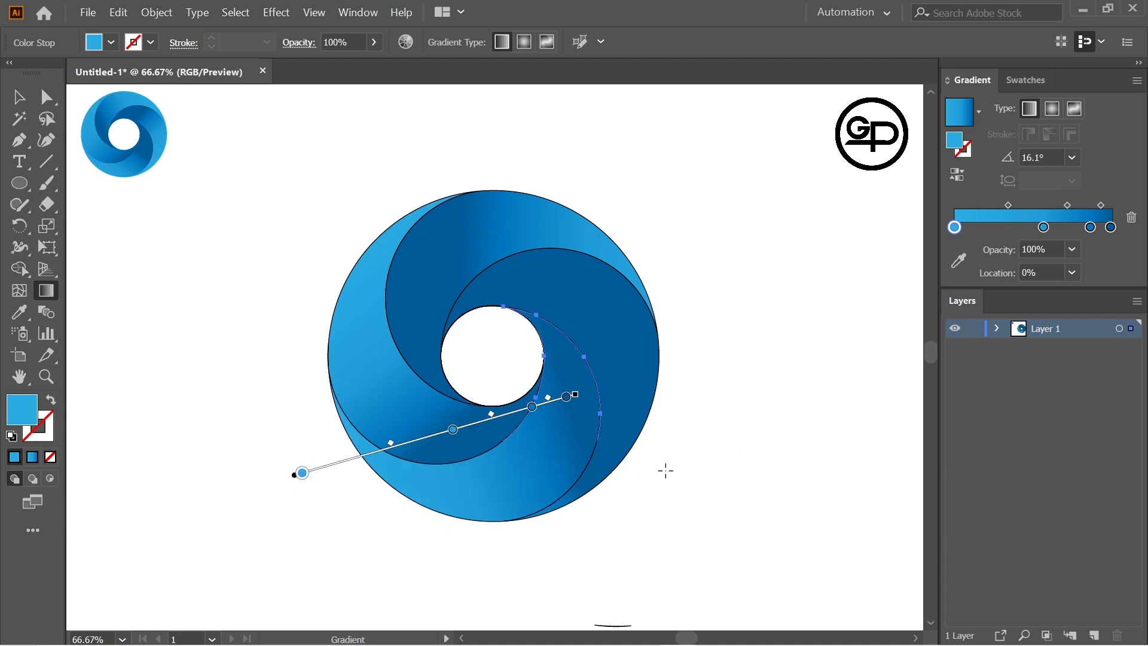
{"action": "left_click_drag", "start_coordinate": [561, 548], "coordinate": [559, 395]}
{"action": "left_click_drag", "start_coordinate": [209, 514], "coordinate": [571, 446]}
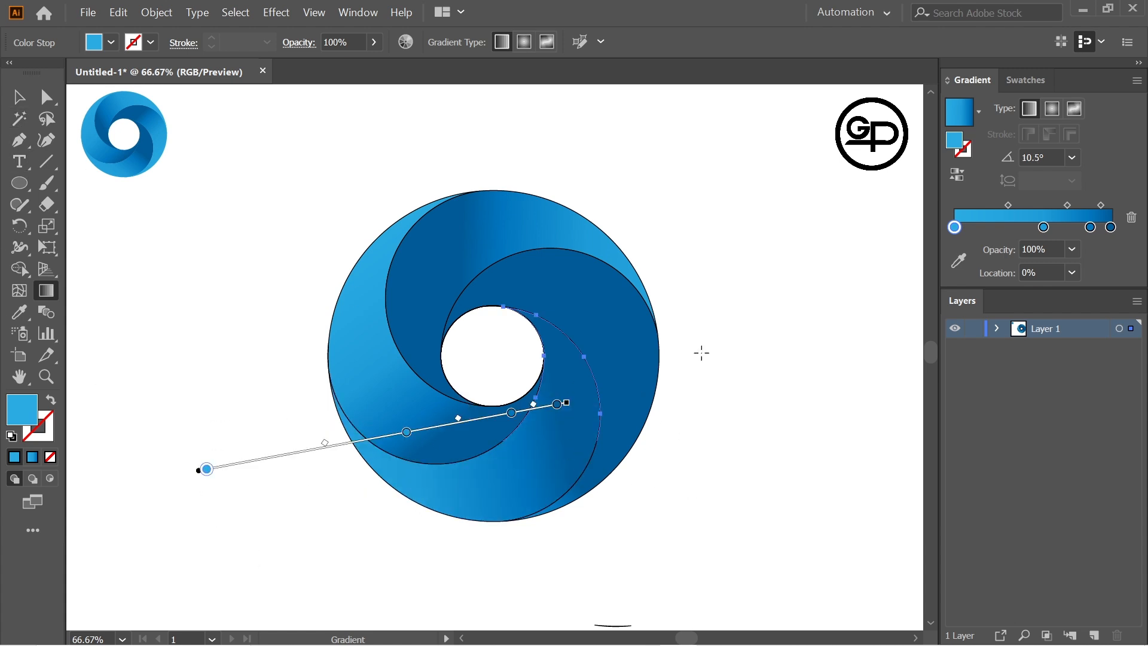
{"action": "left_click", "coordinate": [18, 97]}
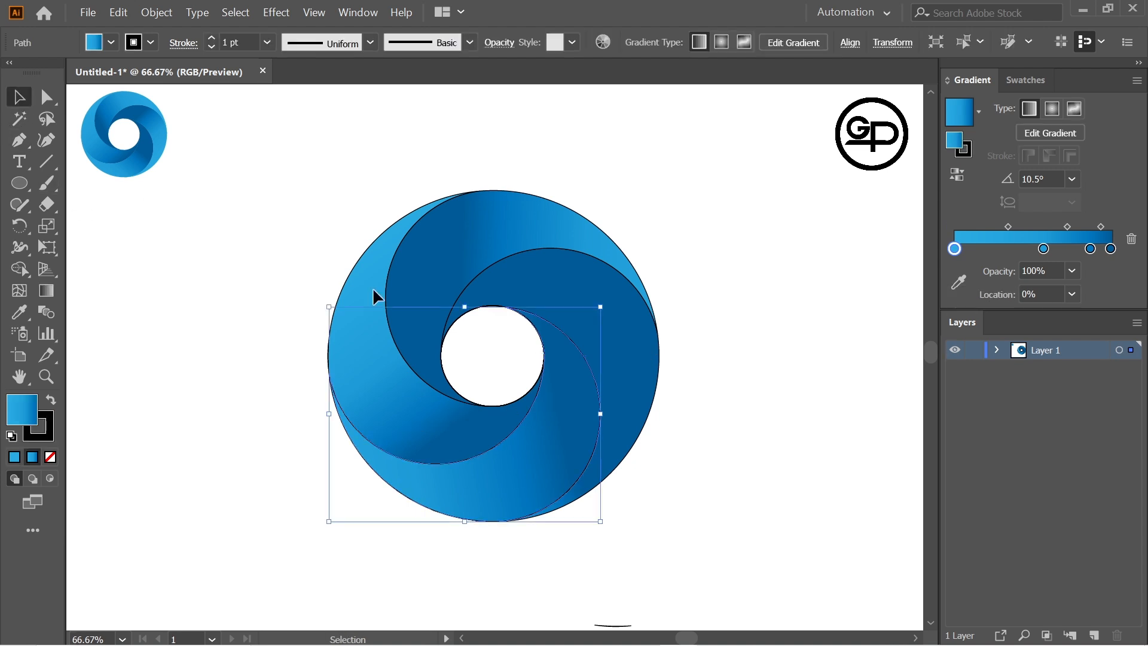
Redirect the right blade's gradient from light at the lower right to dark at the hole's right edge, at about 124.5°.
{"action": "left_click", "coordinate": [656, 404]}
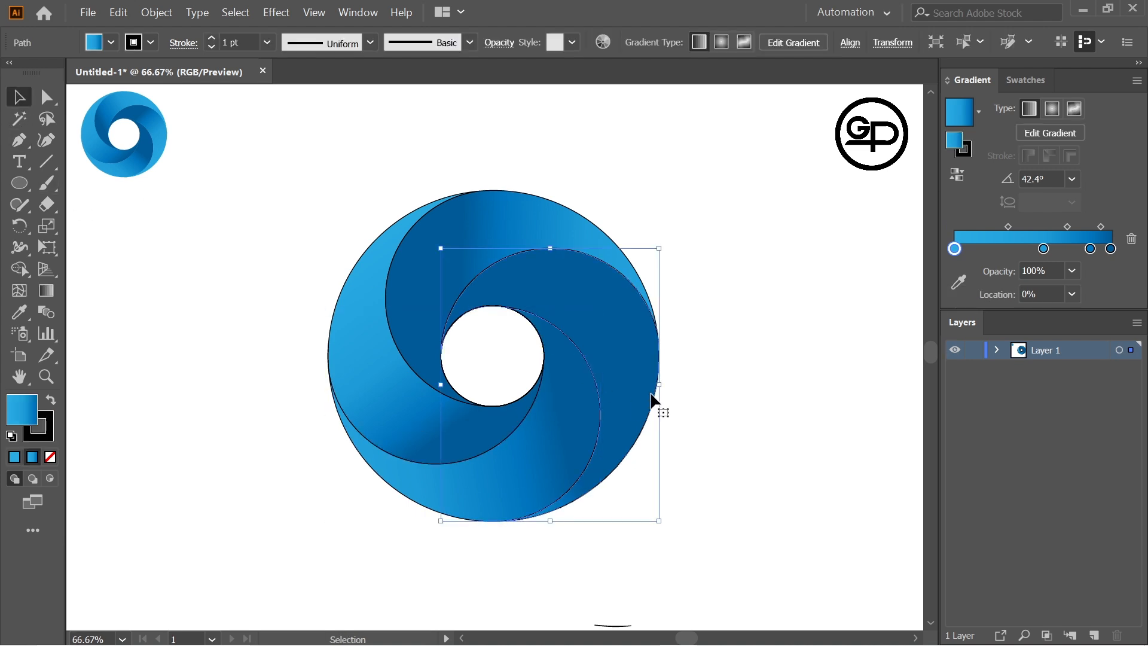
{"action": "left_click", "coordinate": [46, 290]}
{"action": "left_click_drag", "start_coordinate": [752, 572], "coordinate": [592, 317]}
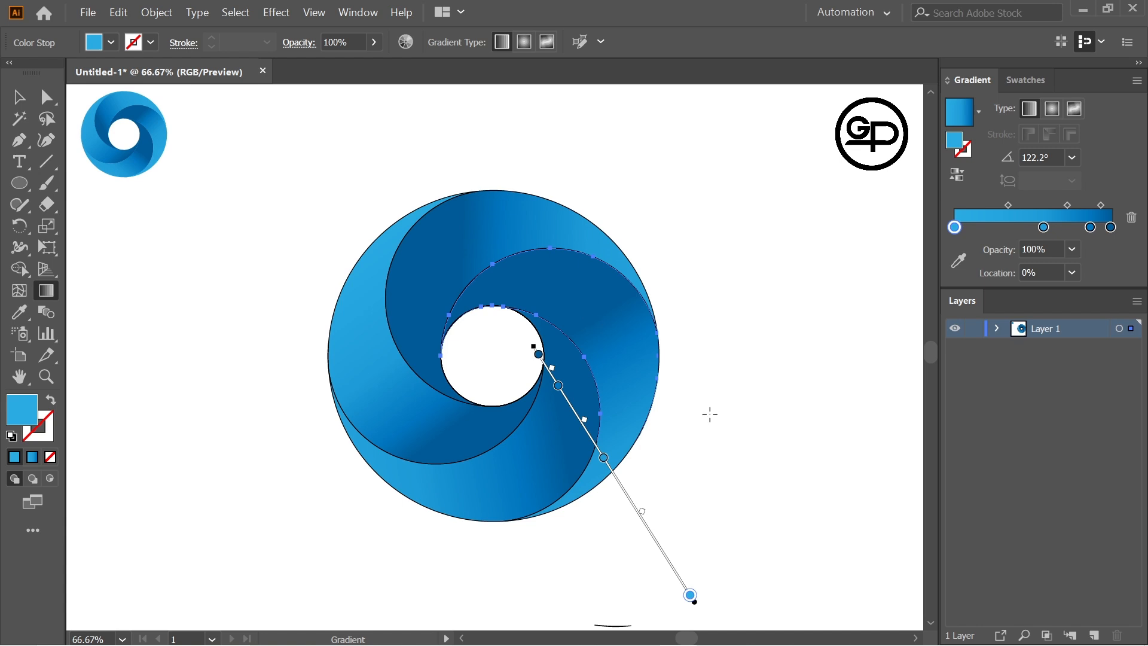
{"action": "left_click_drag", "start_coordinate": [781, 615], "coordinate": [593, 310]}
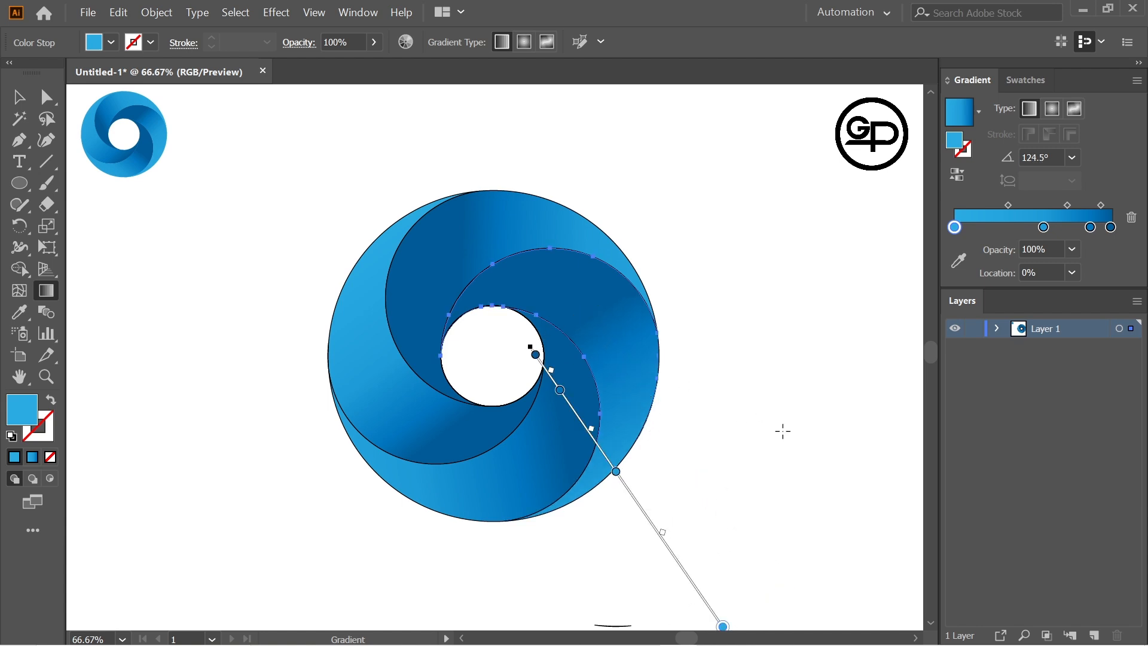
{"action": "key", "text": "v"}
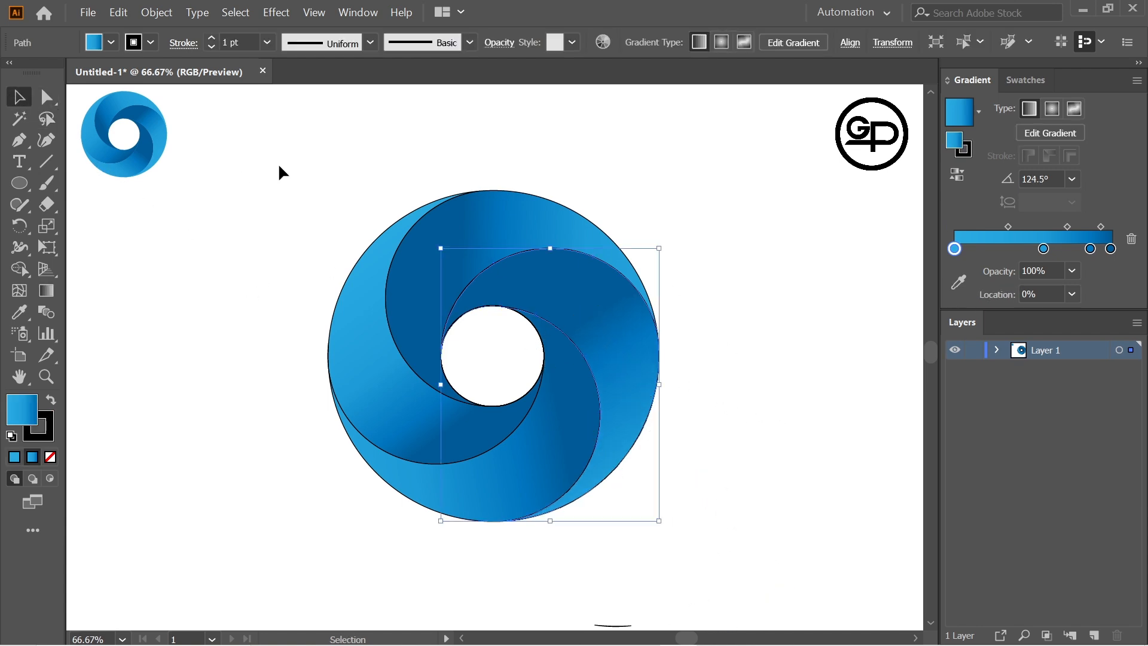
Remove the black outline from all four blades by setting their stroke to None, and deselect them.
{"action": "left_click_drag", "start_coordinate": [297, 174], "coordinate": [691, 442]}
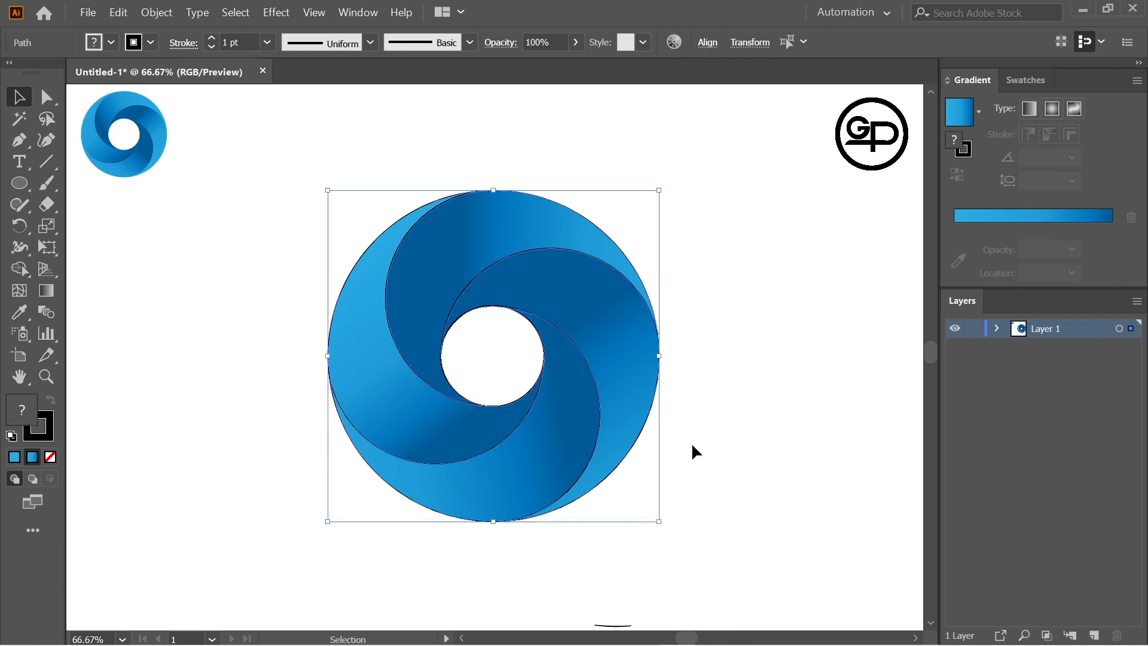
{"action": "left_click", "coordinate": [150, 41]}
{"action": "left_click", "coordinate": [11, 75]}
{"action": "left_click", "coordinate": [354, 117]}
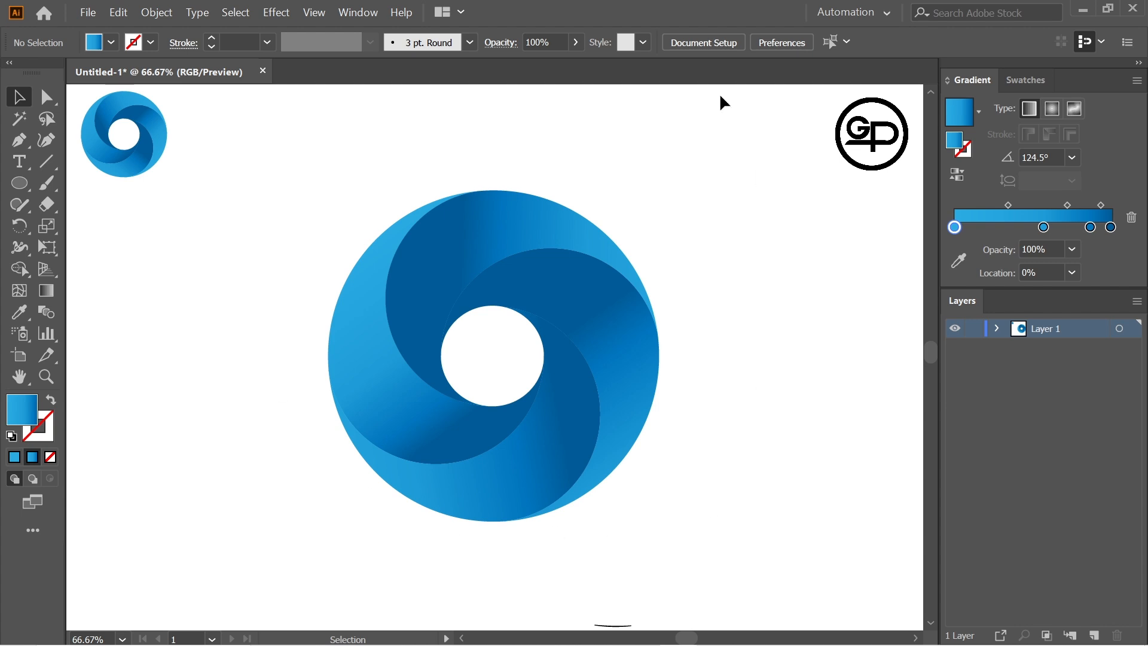
Group the four blades and enlarge the group slightly and proportionally from its centre, leaving it deselected.
{"action": "left_click_drag", "start_coordinate": [142, 203], "coordinate": [547, 506]}
{"action": "left_click", "coordinate": [732, 203]}
{"action": "left_click_drag", "start_coordinate": [274, 215], "coordinate": [700, 503]}
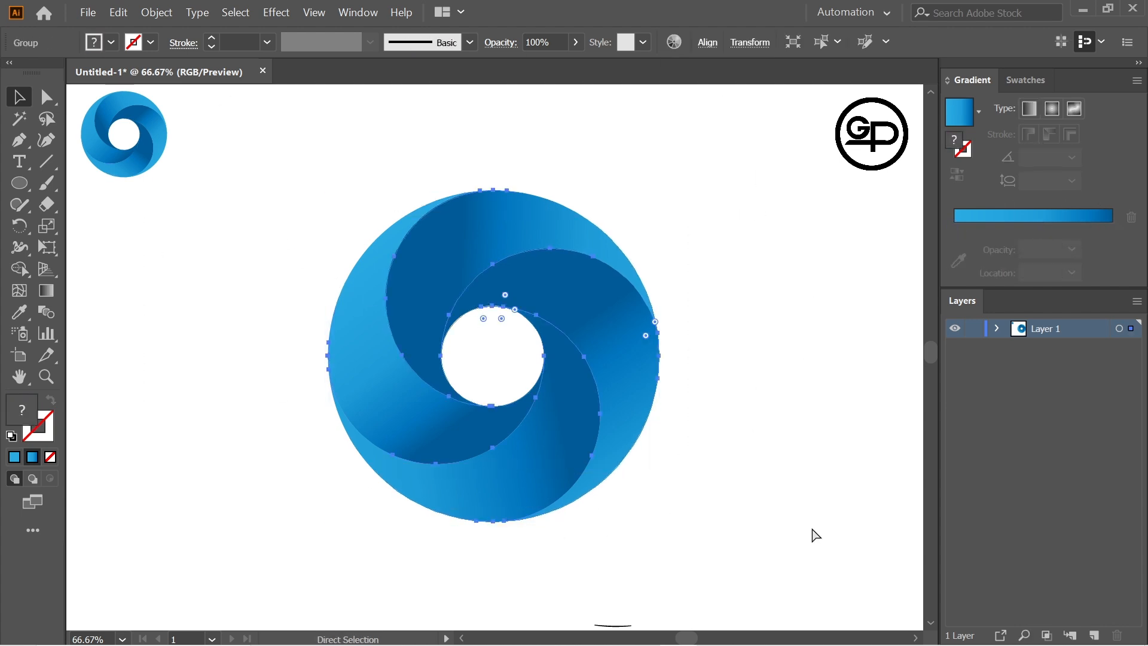
{"action": "key", "text": "ctrl+g"}
{"action": "left_click_drag", "start_coordinate": [662, 524], "coordinate": [723, 543]}
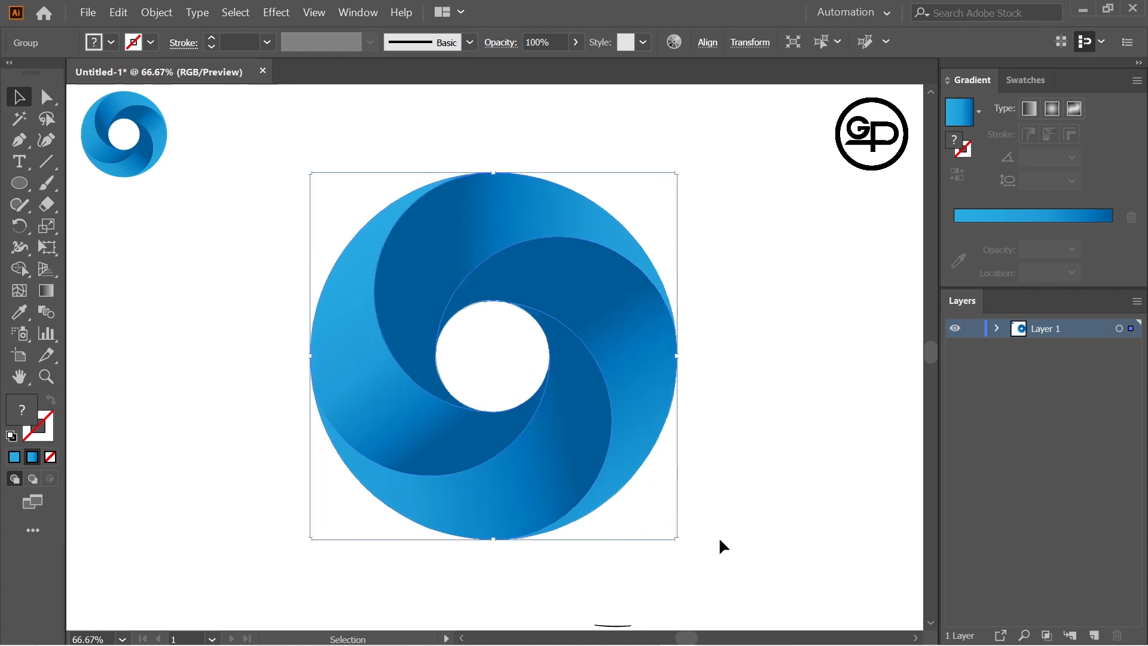
{"action": "left_click", "coordinate": [833, 389]}
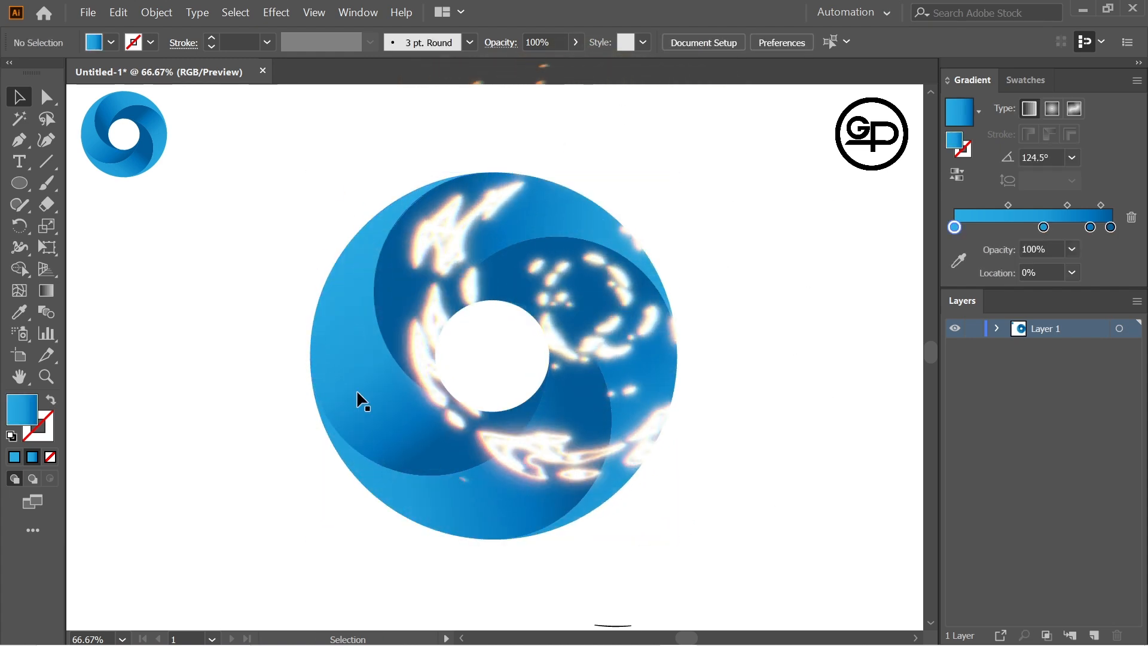